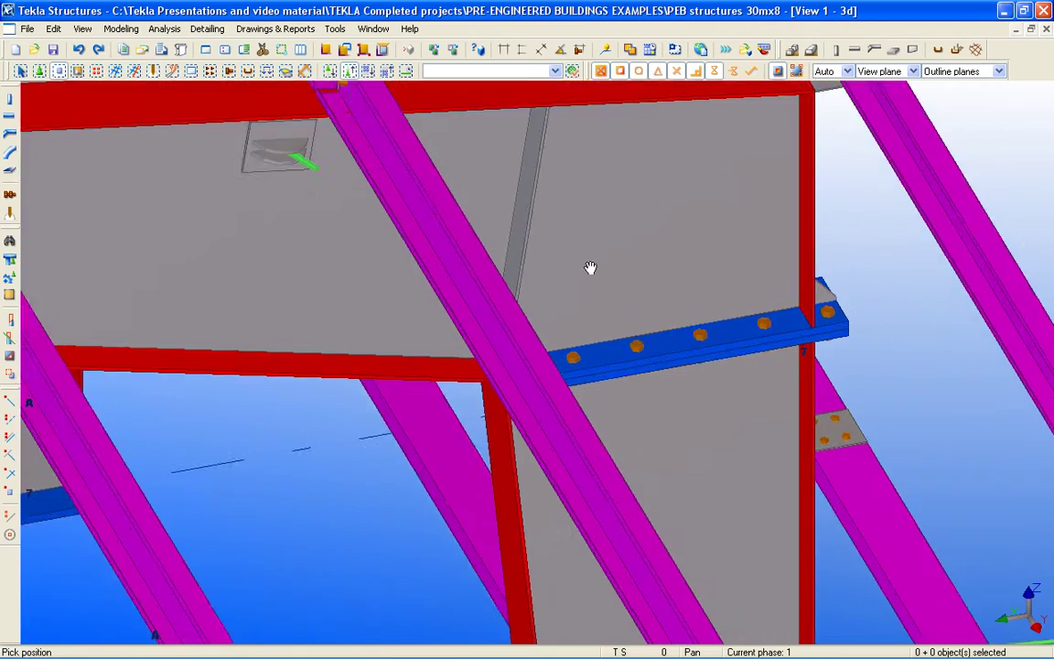
- Select the whole building model and create DSTV NC files for plates from the selected parts
{"action": "scroll", "coordinate": [619, 274], "scroll_direction": "down", "scroll_amount": 3}
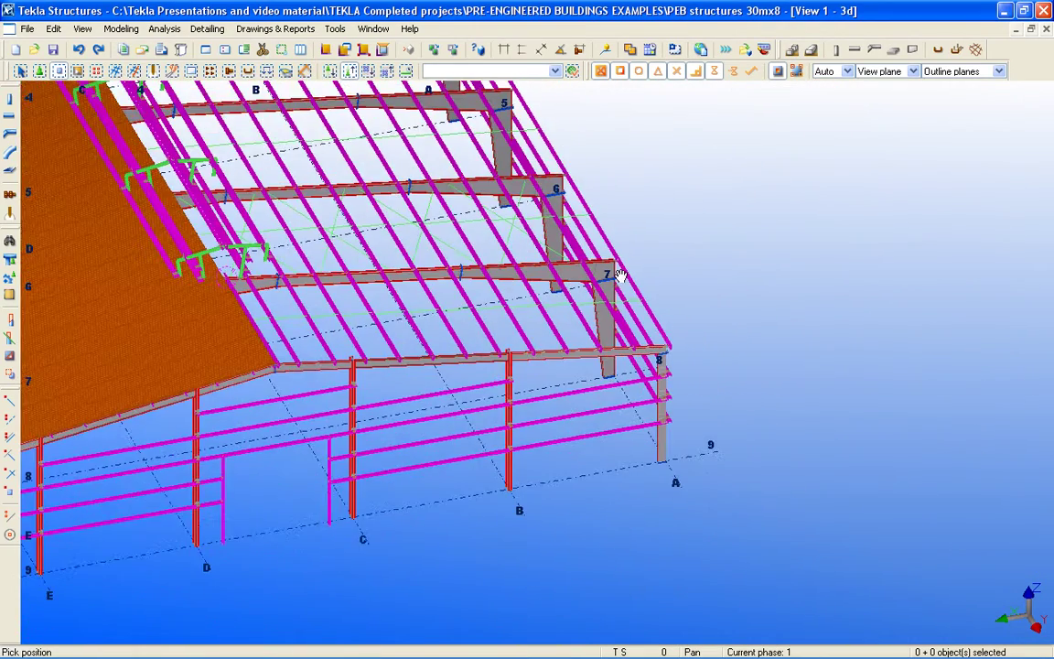
{"action": "scroll", "coordinate": [620, 275], "scroll_direction": "down", "scroll_amount": 5}
{"action": "middle_click_drag", "start_coordinate": [623, 275], "coordinate": [368, 331], "text": "ctrl"}
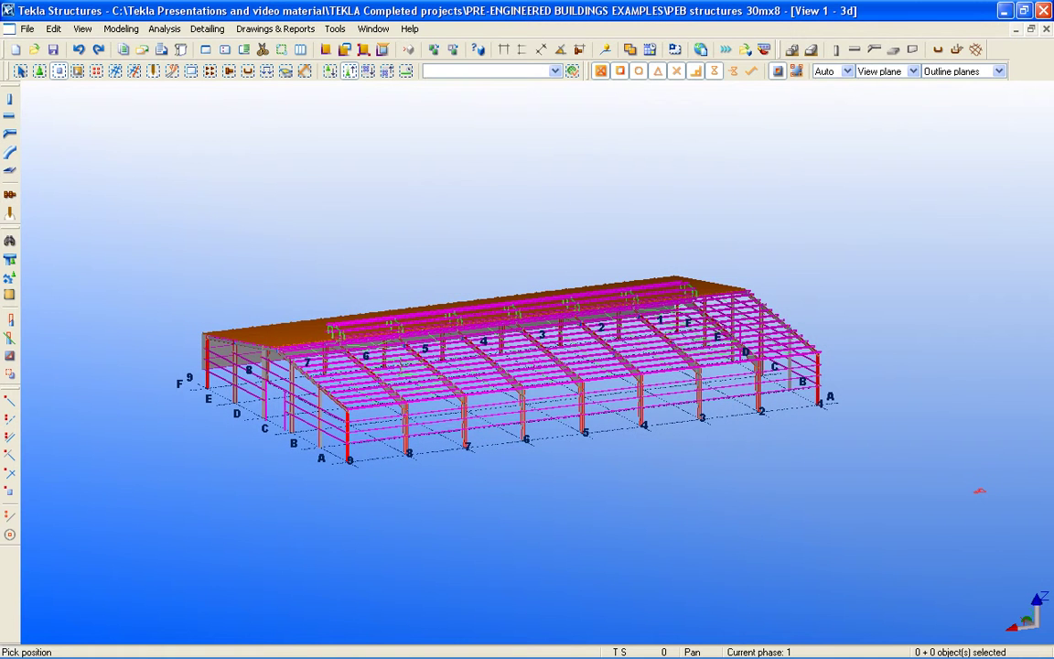
{"action": "left_click_drag", "start_coordinate": [144, 197], "coordinate": [891, 506]}
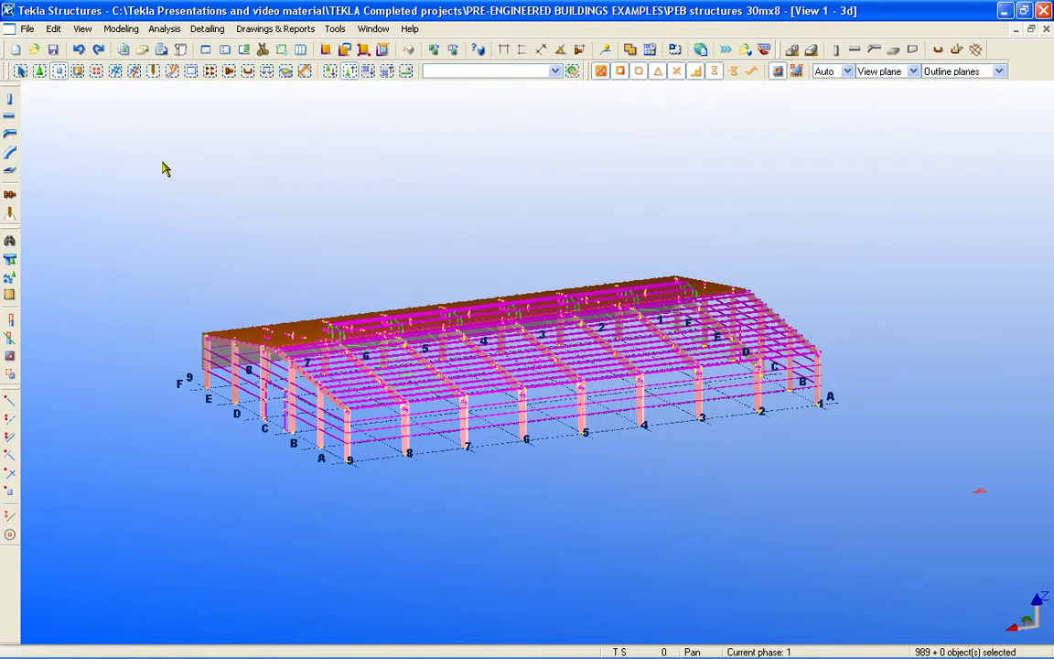
{"action": "left_click", "coordinate": [27, 29]}
{"action": "mouse_move", "coordinate": [110, 223]}
{"action": "left_click", "coordinate": [236, 224]}
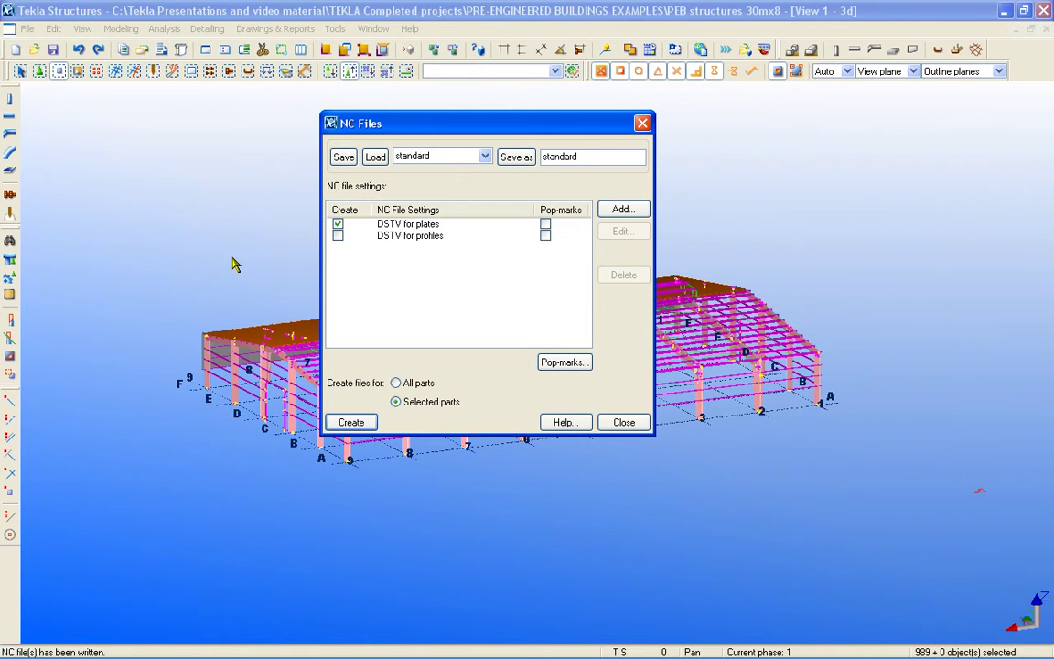
{"action": "left_click", "coordinate": [624, 422]}
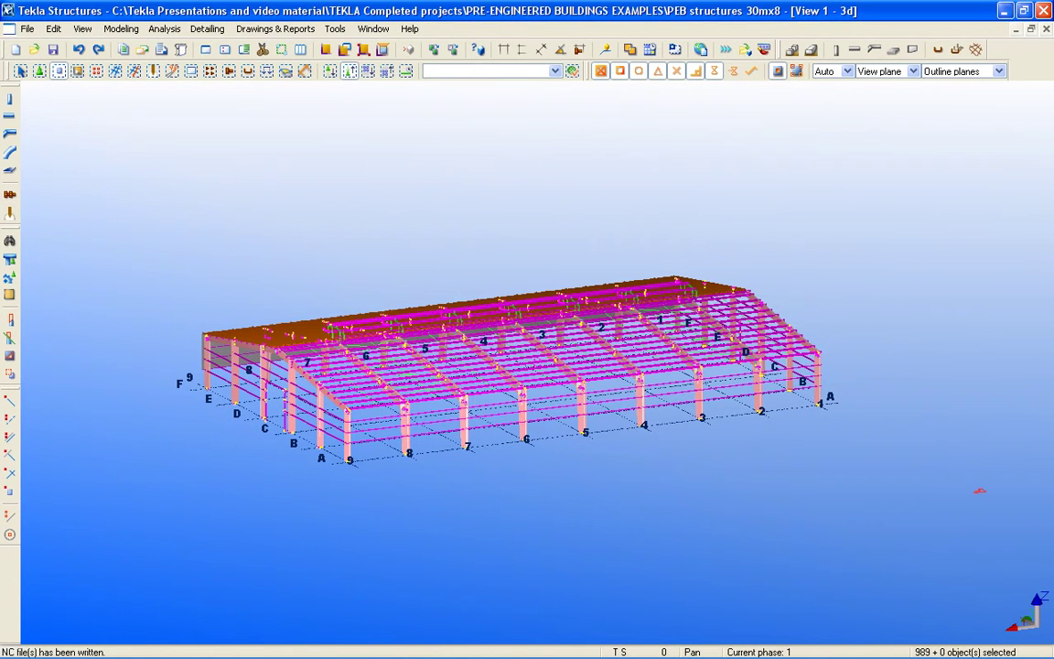
- Switch to Windows Explorer and examine the NC1 files in the DSTV_Plates folder of PEB structures 30mx8
{"action": "left_click", "coordinate": [521, 646]}
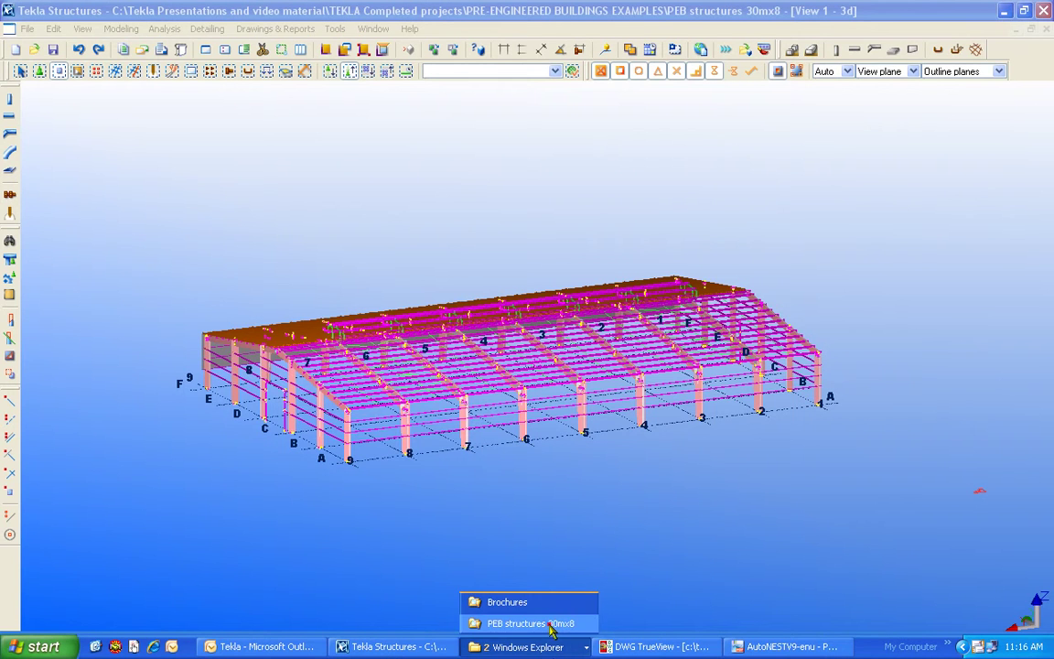
{"action": "left_click", "coordinate": [531, 623]}
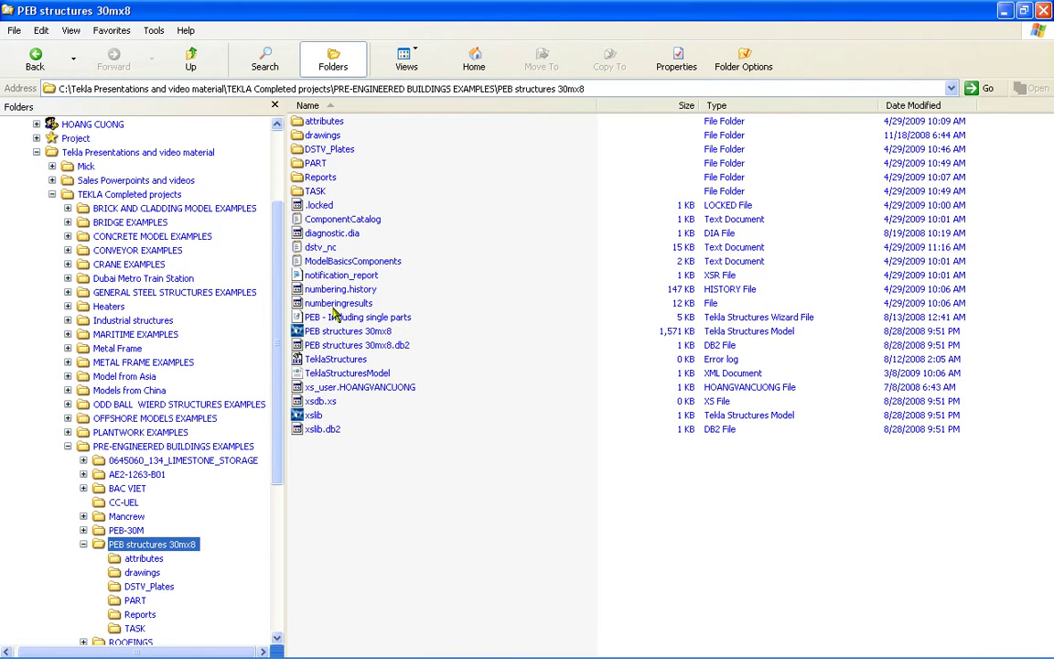
{"action": "double_click", "coordinate": [321, 149]}
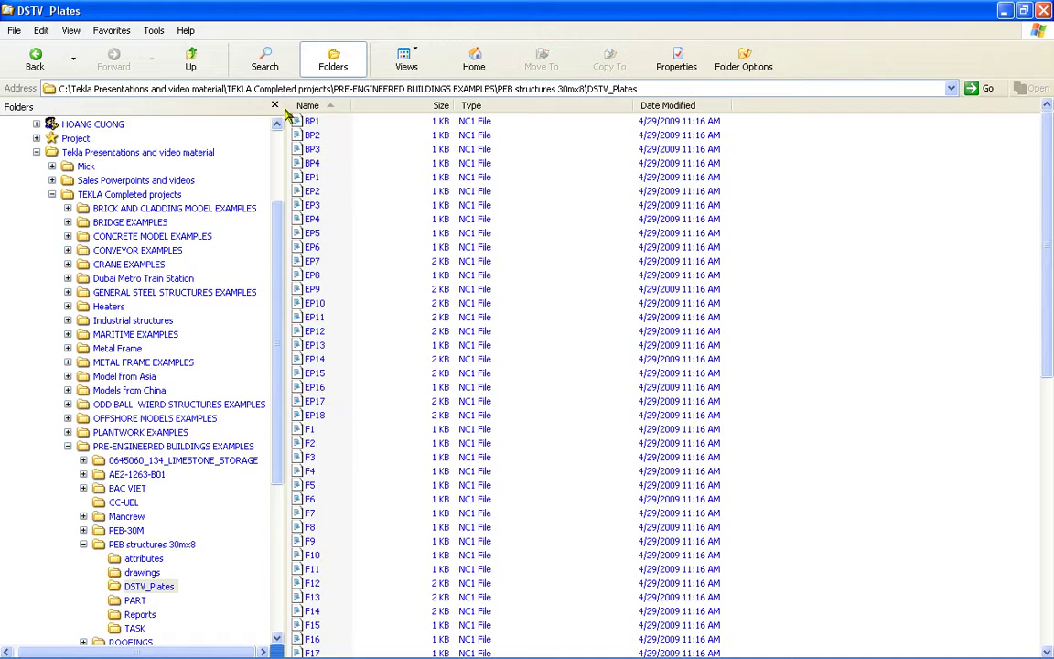
{"action": "left_click", "coordinate": [275, 105]}
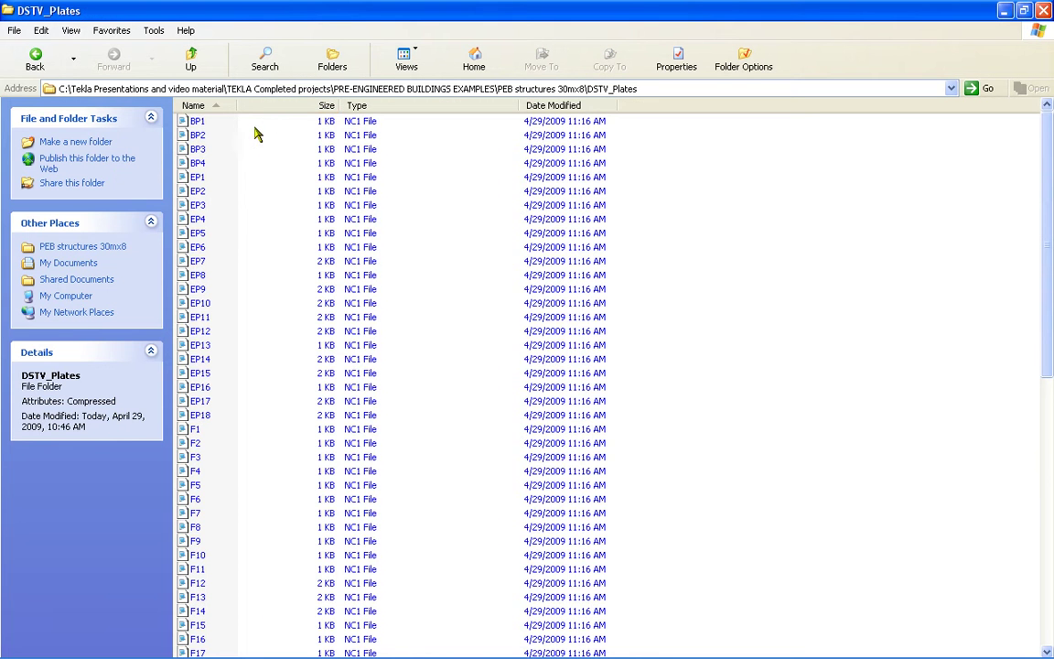
{"action": "left_click", "coordinate": [199, 121]}
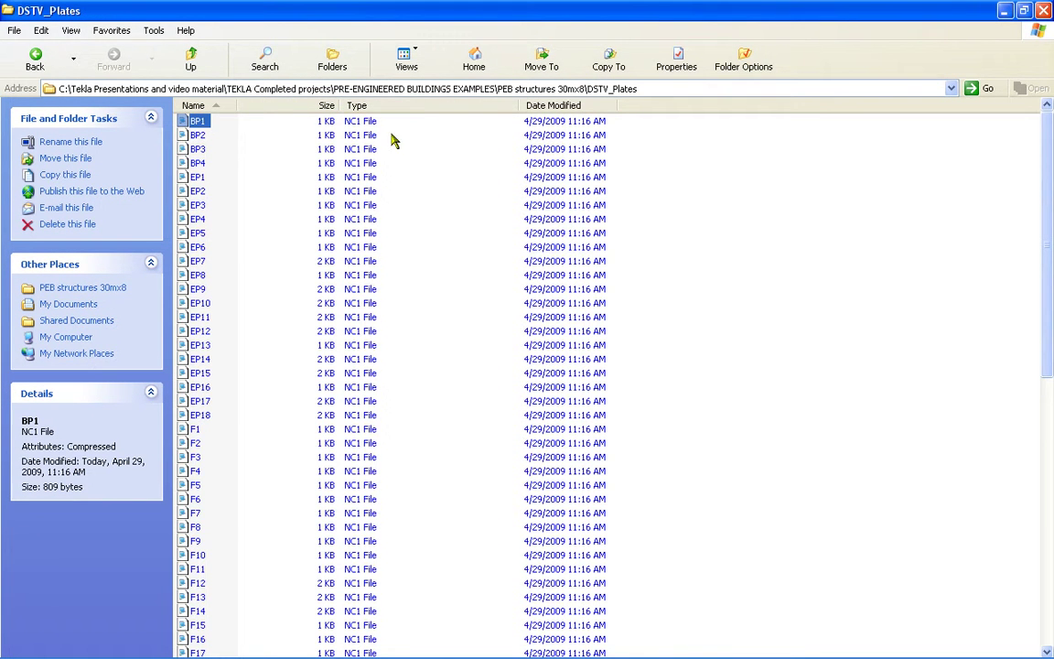
{"action": "scroll", "coordinate": [380, 183], "scroll_direction": "down", "scroll_amount": 13}
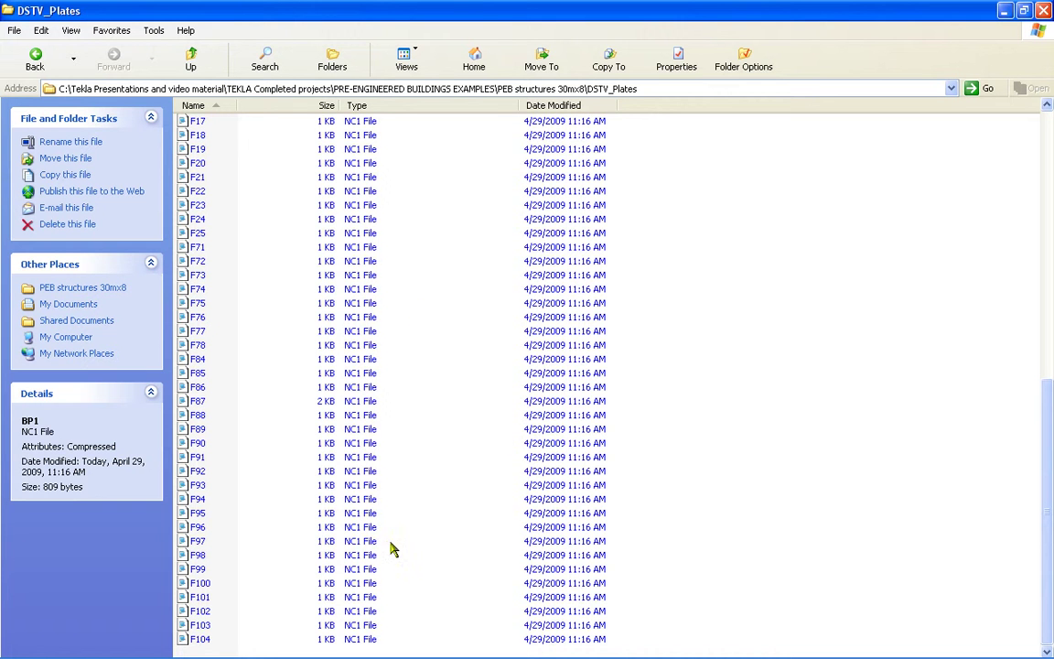
{"action": "left_click", "coordinate": [956, 34]}
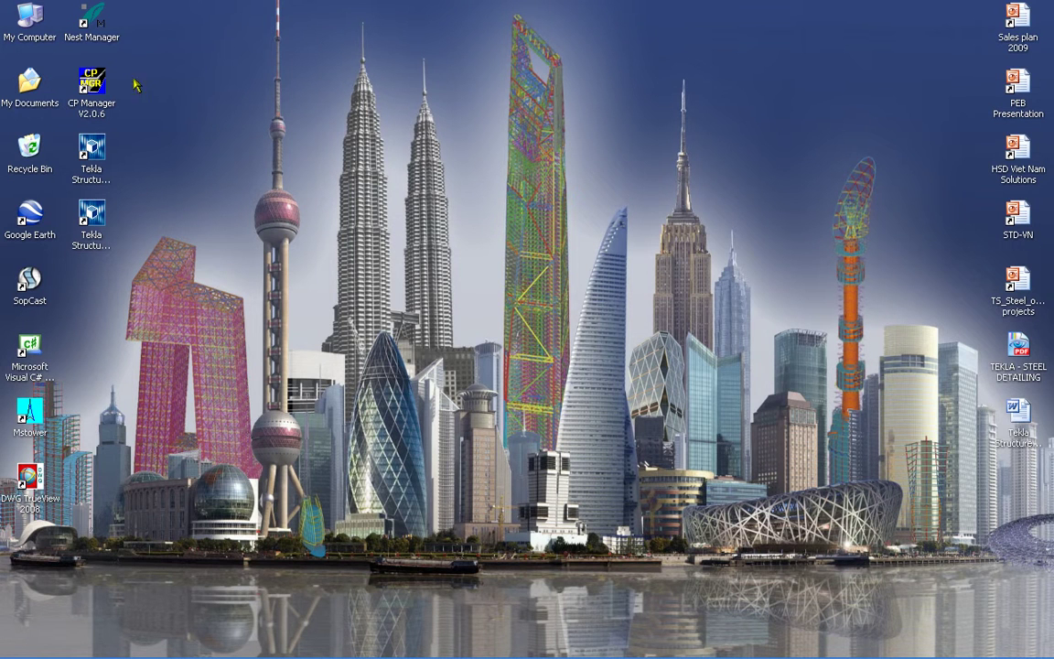
- Launch AutoNEST FX Nest Manager from the desktop and check its version information
{"action": "double_click", "coordinate": [96, 26]}
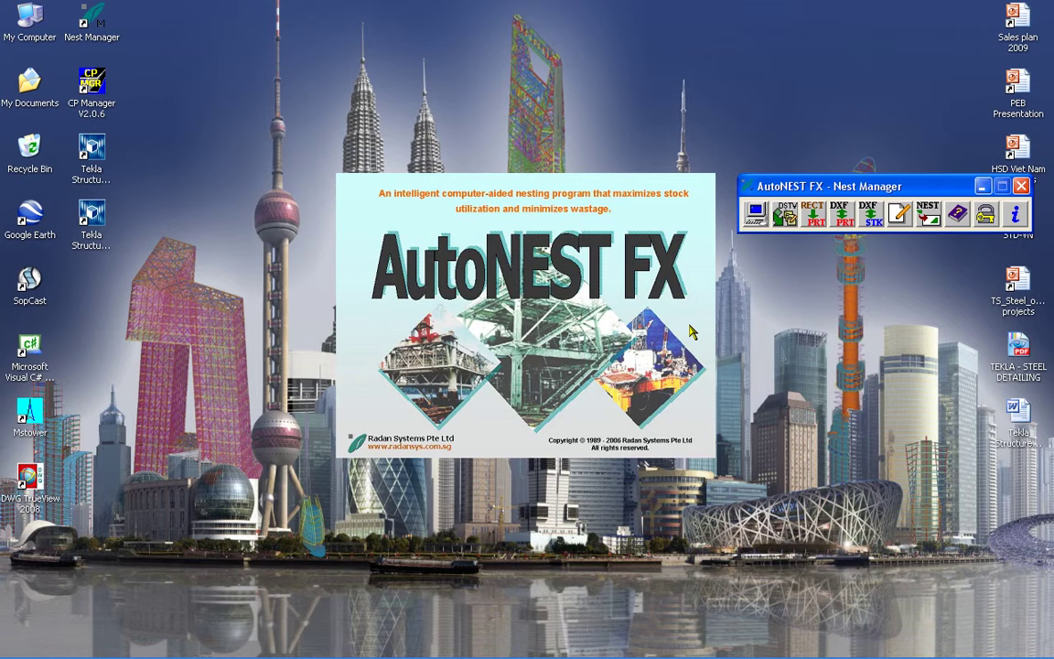
{"action": "left_click_drag", "start_coordinate": [759, 186], "coordinate": [458, 174]}
{"action": "left_click", "coordinate": [714, 203]}
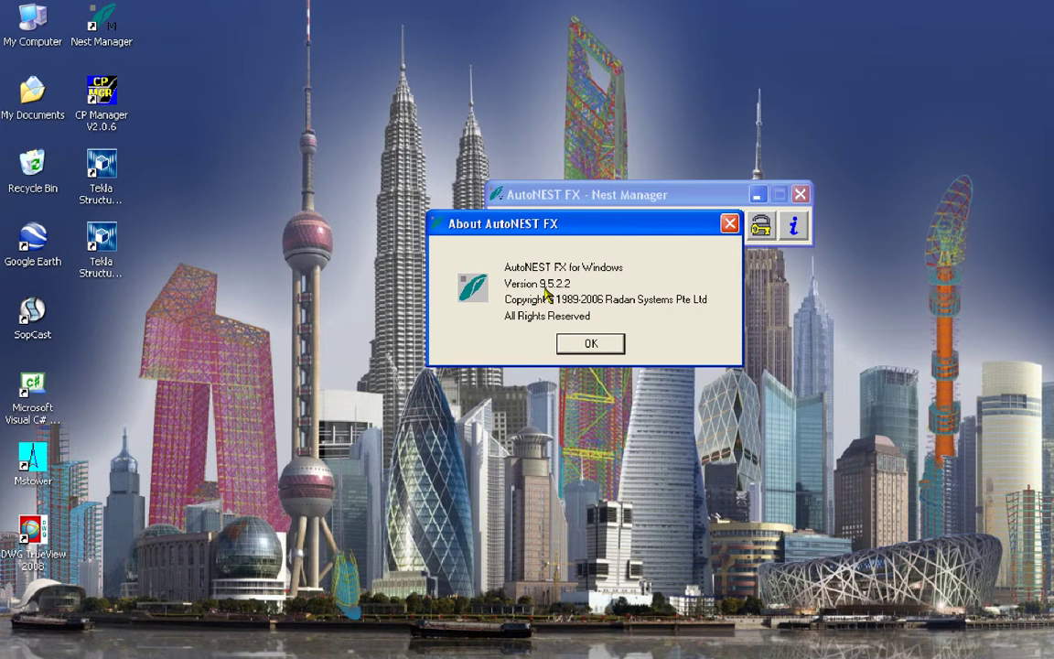
{"action": "left_click", "coordinate": [588, 343]}
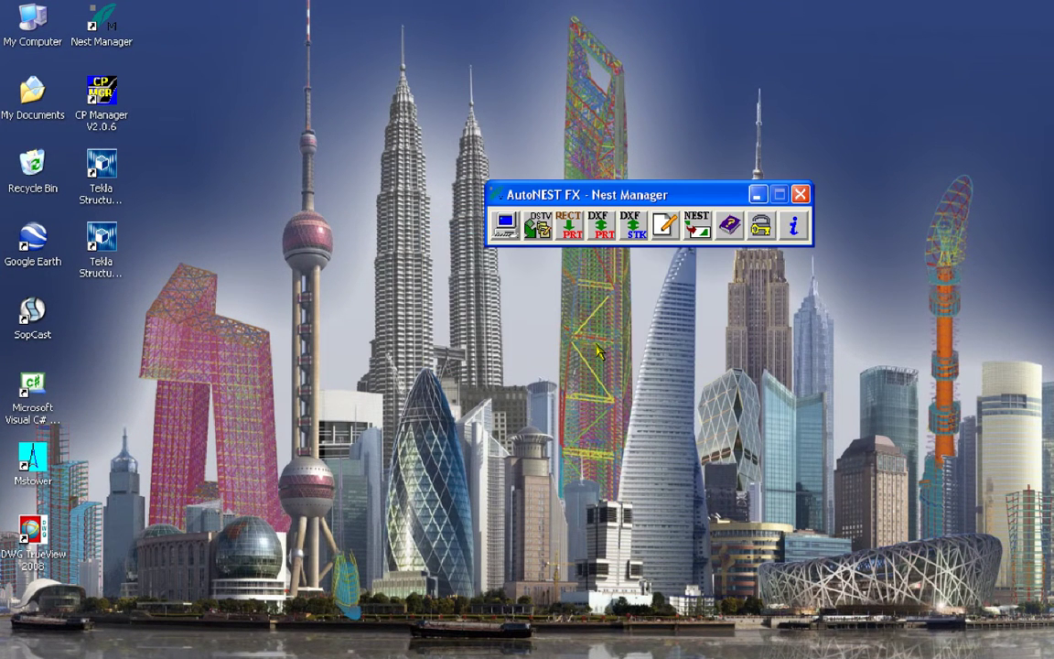
- Set the part directory to the PART folder of PEB structures 30mx8, check the task directory and accept the system settings
{"action": "left_click", "coordinate": [541, 230]}
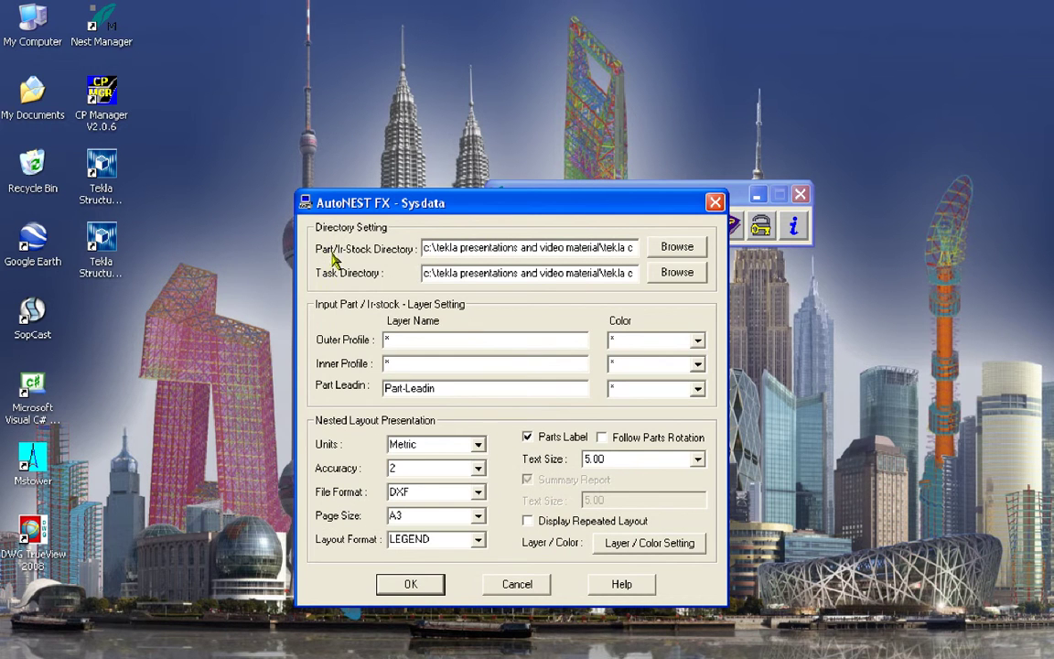
{"action": "left_click", "coordinate": [677, 246]}
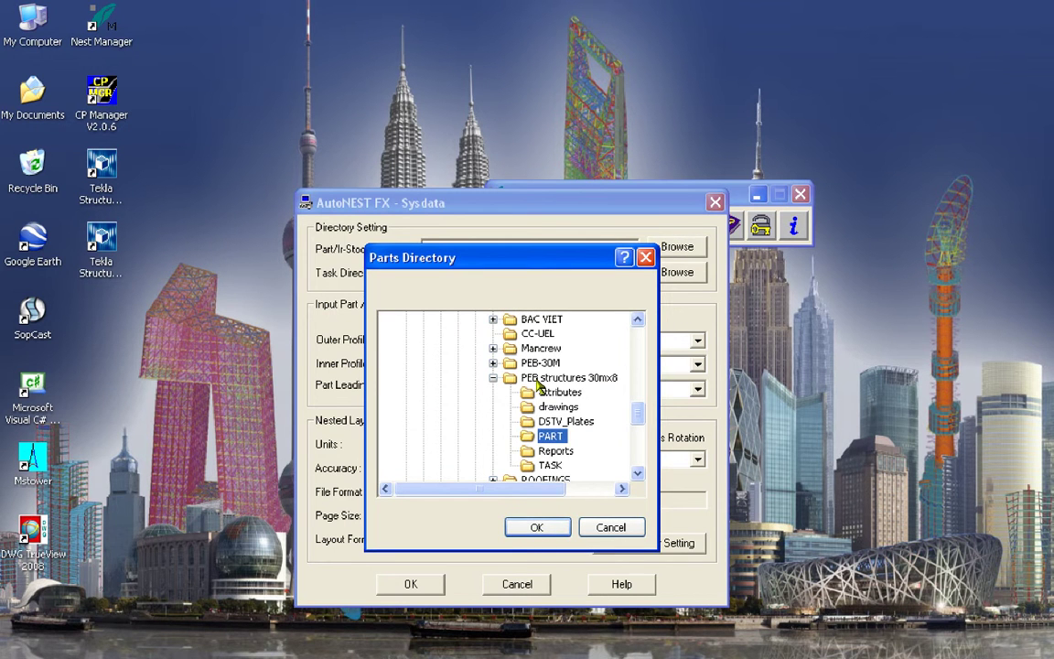
{"action": "key", "text": "Return"}
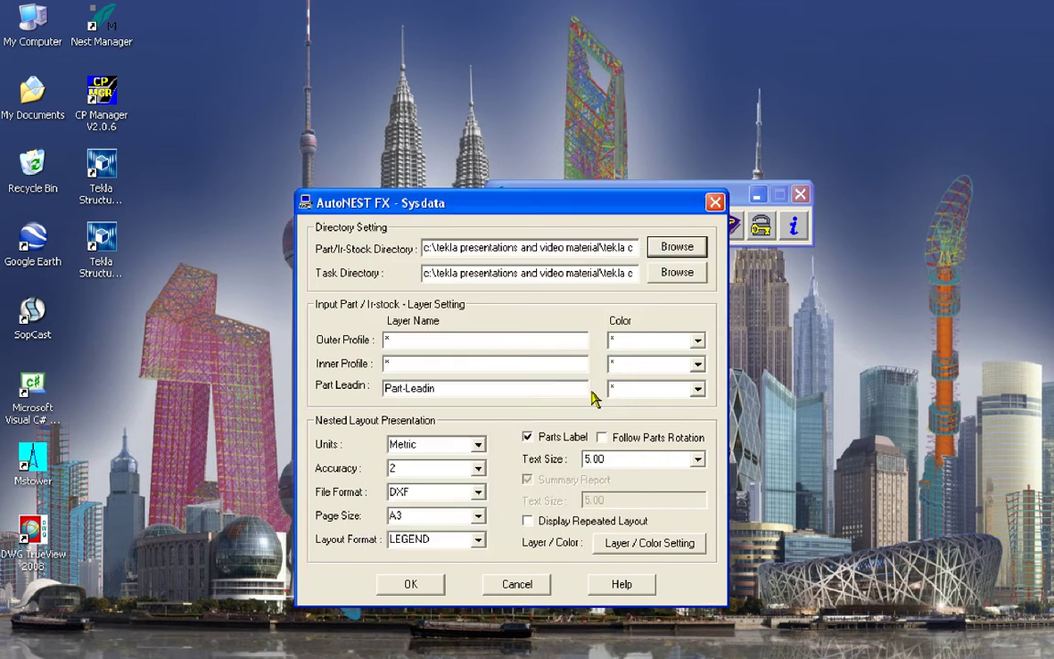
{"action": "left_click", "coordinate": [675, 273]}
{"action": "left_click", "coordinate": [609, 526]}
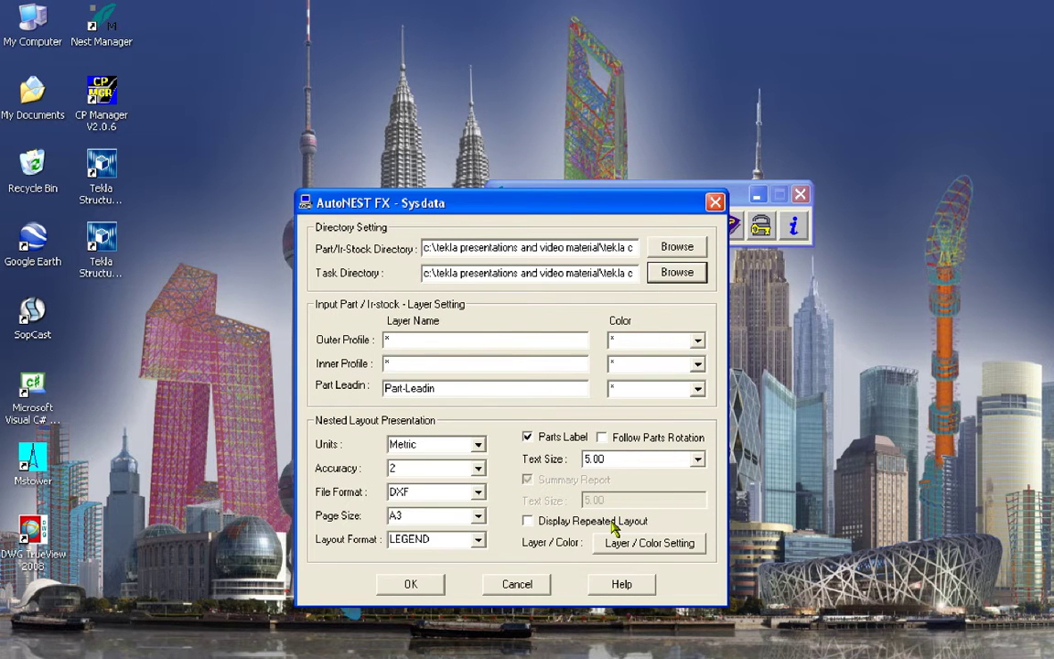
{"action": "left_click", "coordinate": [428, 584]}
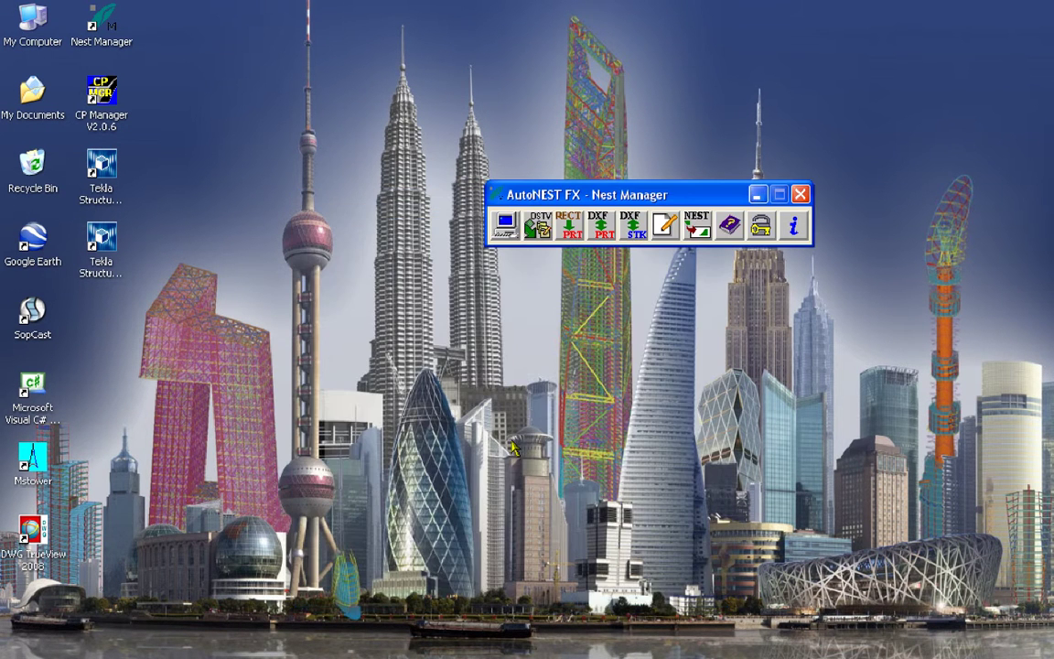
- Convert all available nc1 DSTV files into parts, holes included, under the task group name TASK
{"action": "left_click", "coordinate": [538, 229]}
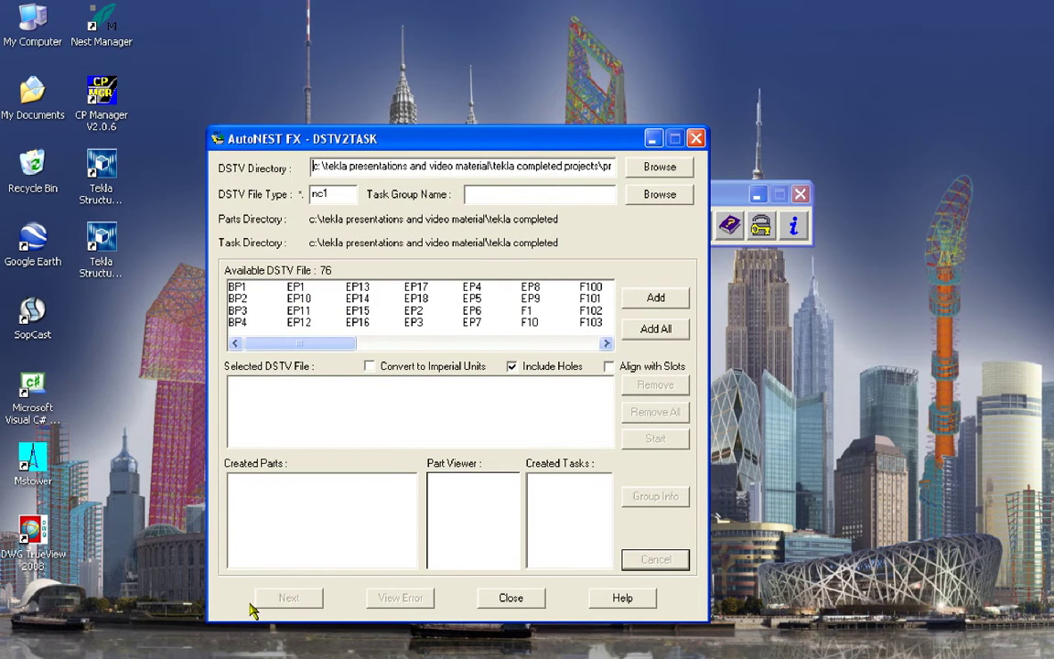
{"action": "left_click", "coordinate": [548, 200]}
{"action": "type", "text": "TAS"}
{"action": "left_click", "coordinate": [657, 330]}
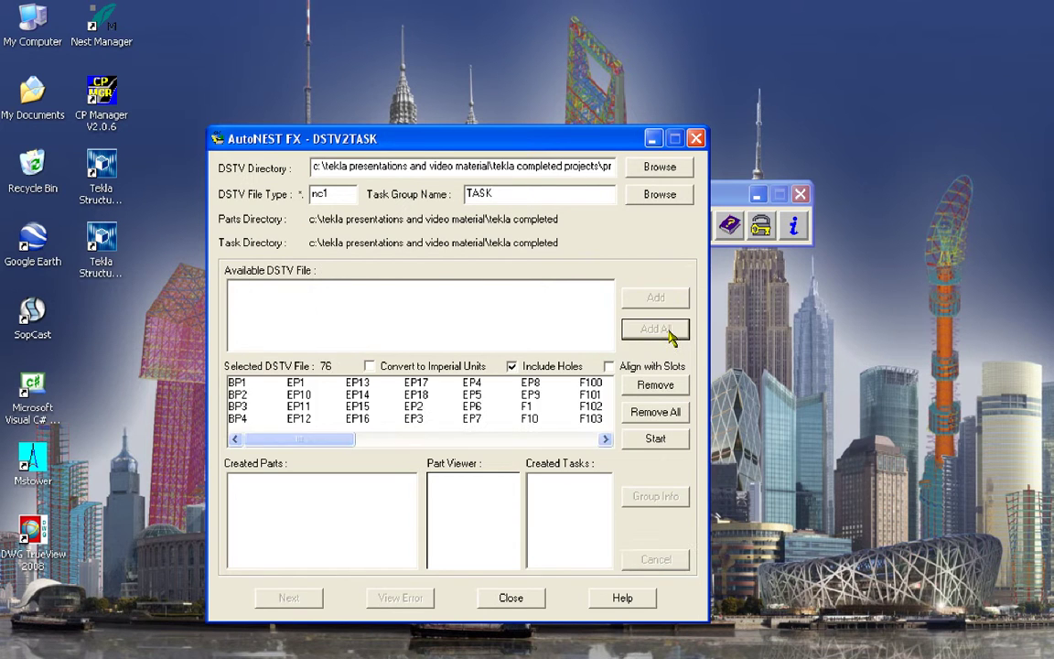
{"action": "left_click", "coordinate": [656, 439]}
{"action": "left_click", "coordinate": [419, 404]}
{"action": "left_click", "coordinate": [439, 413]}
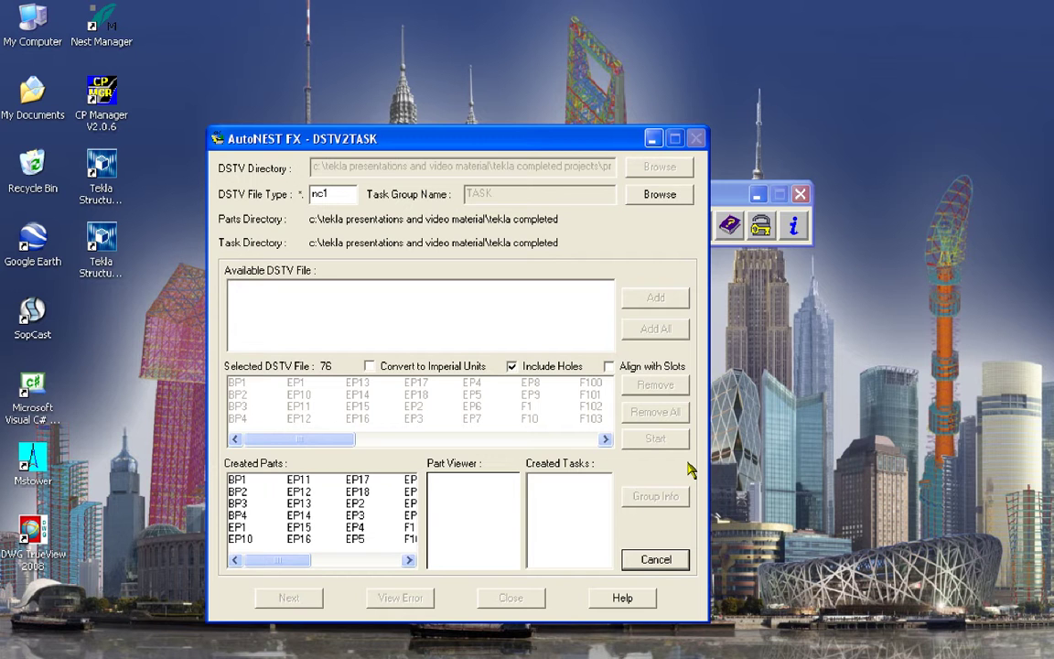
- Preview the shapes of created parts such as BP1, F22, F2, F25, F5, F4, F87 and F96 while the conversion completes
{"action": "left_click", "coordinate": [237, 479]}
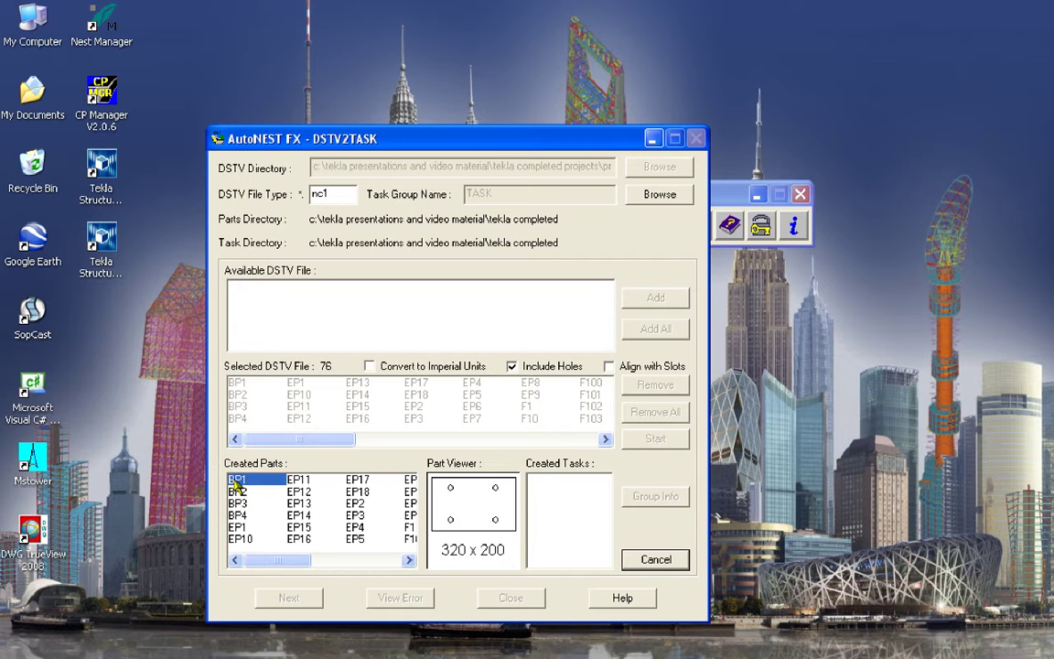
{"action": "left_click_drag", "start_coordinate": [270, 561], "coordinate": [380, 572]}
{"action": "left_click", "coordinate": [355, 537]}
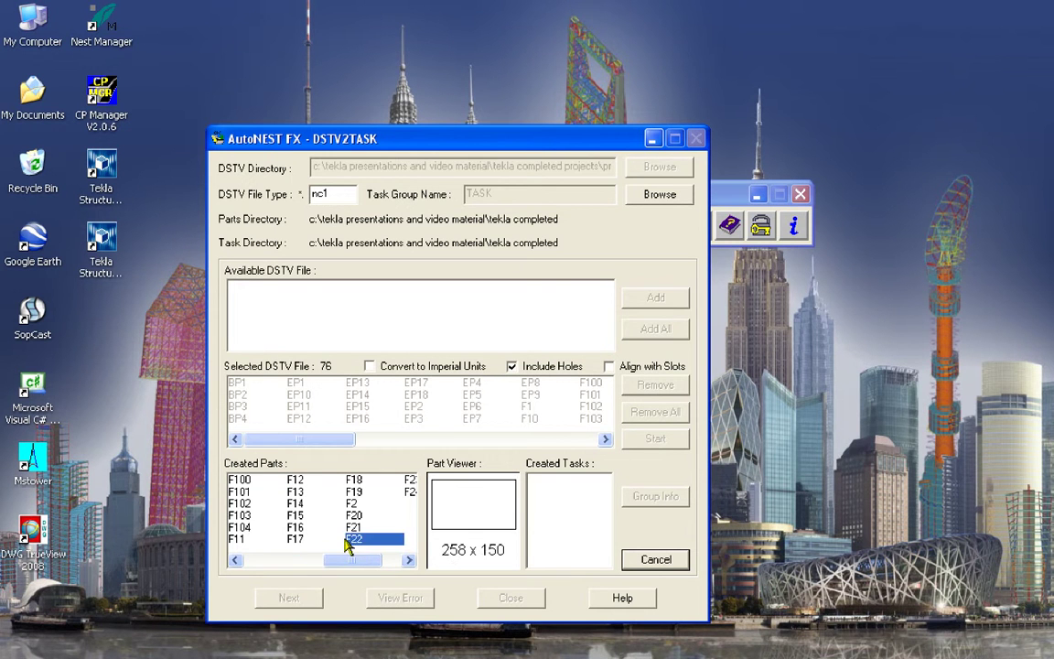
{"action": "left_click", "coordinate": [353, 503]}
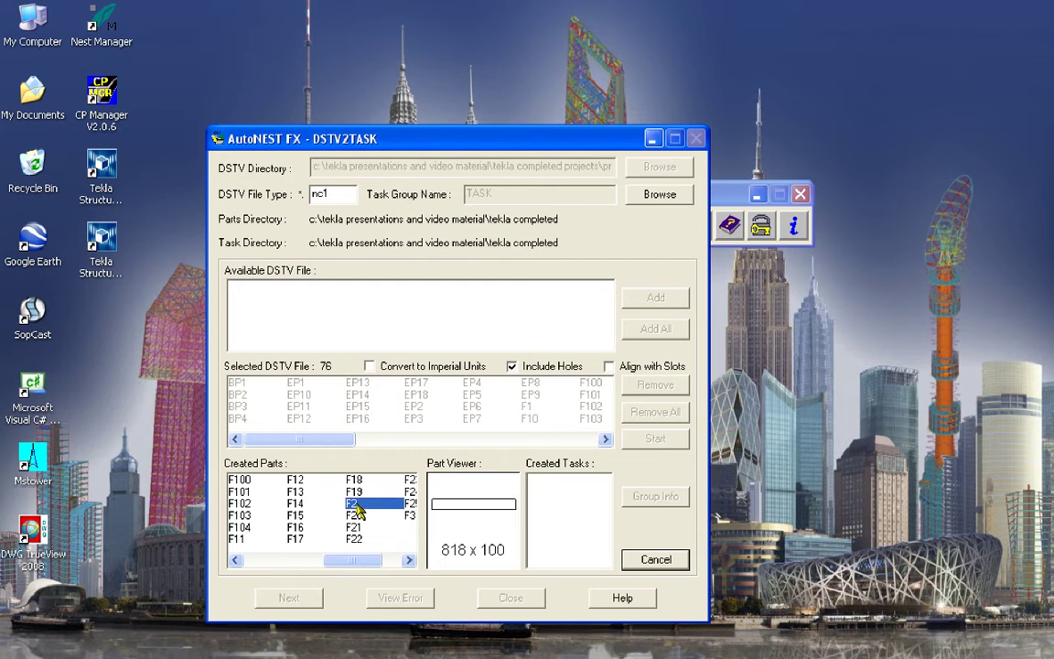
{"action": "left_click", "coordinate": [406, 502]}
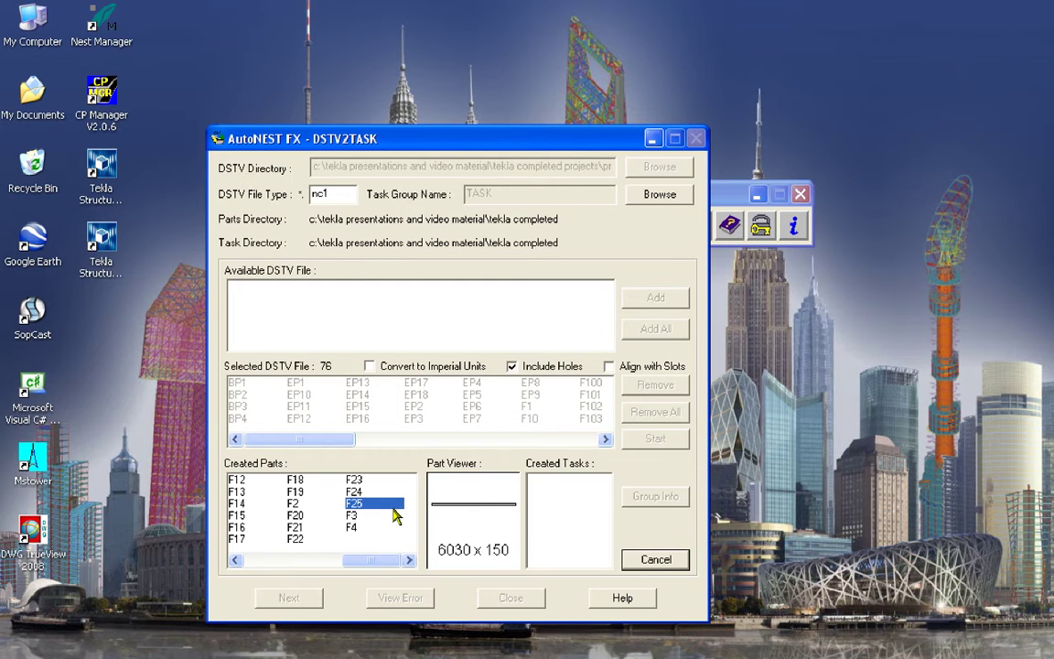
{"action": "left_click", "coordinate": [350, 540]}
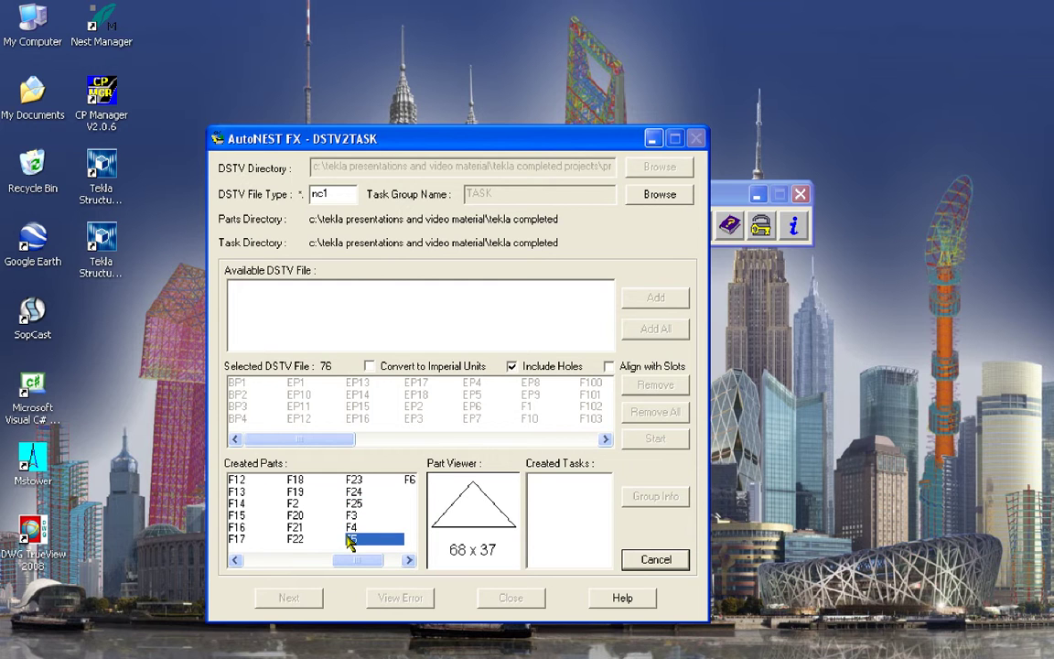
{"action": "left_click", "coordinate": [352, 528]}
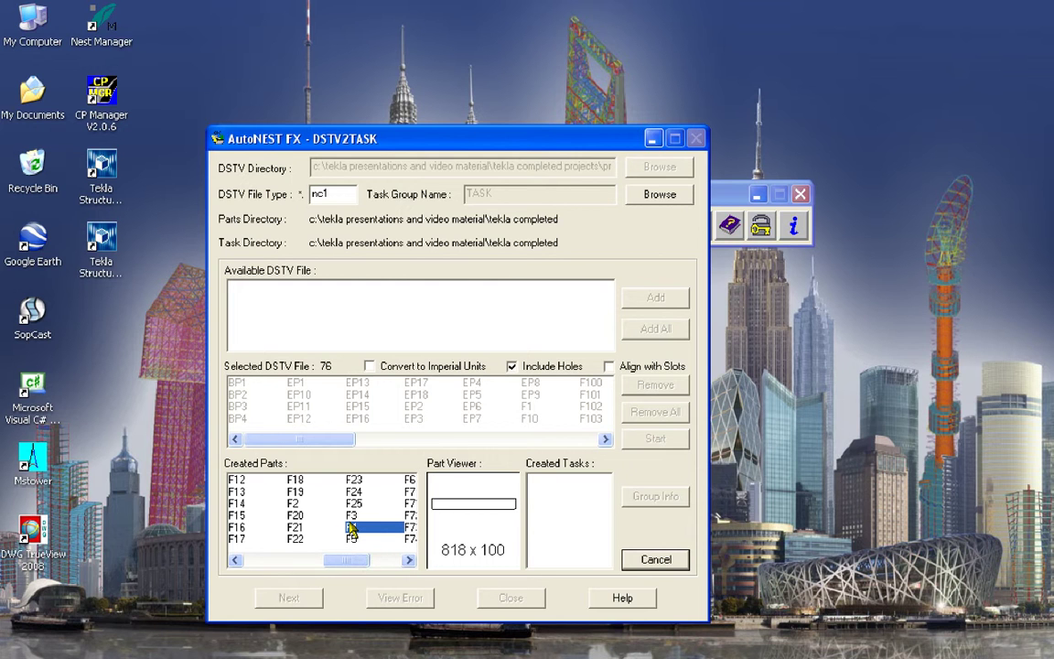
{"action": "left_click_drag", "start_coordinate": [732, 194], "coordinate": [960, 150]}
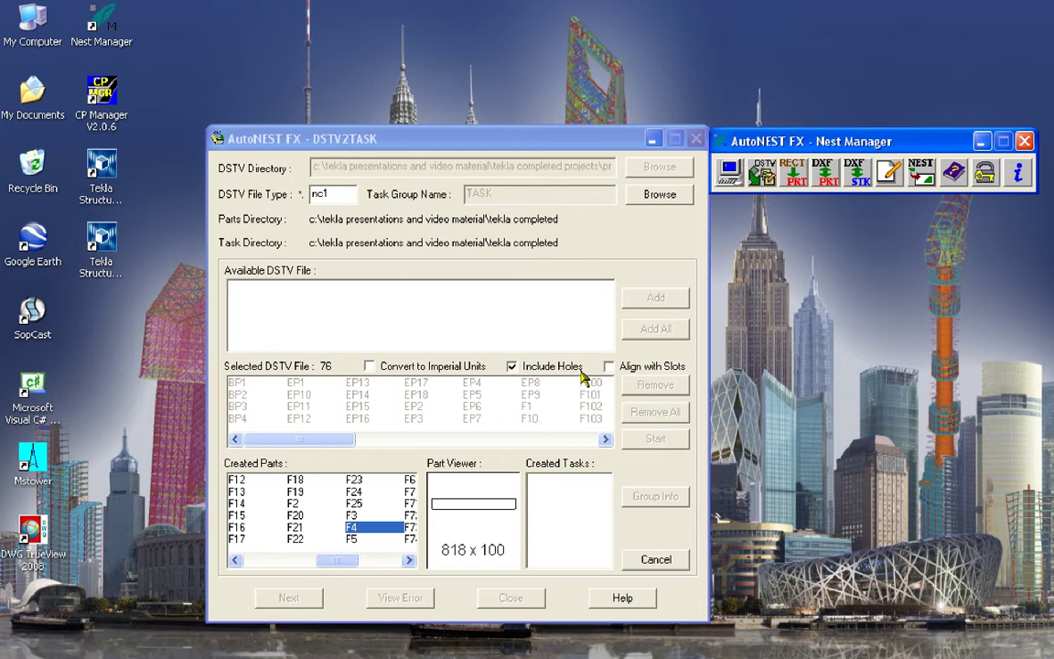
{"action": "left_click", "coordinate": [396, 559]}
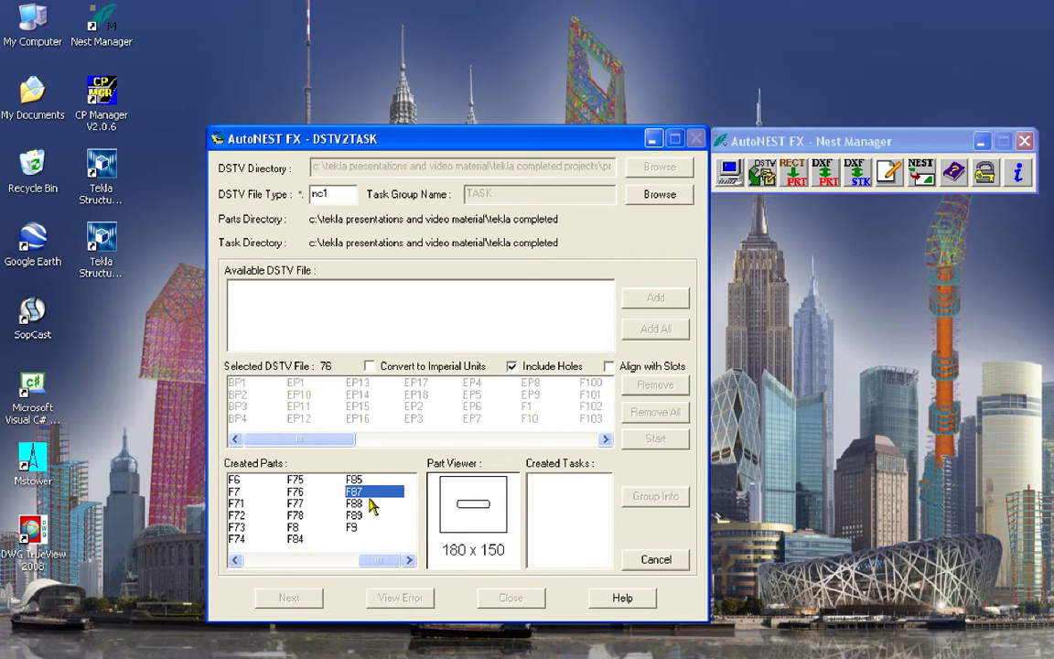
{"action": "left_click", "coordinate": [373, 504]}
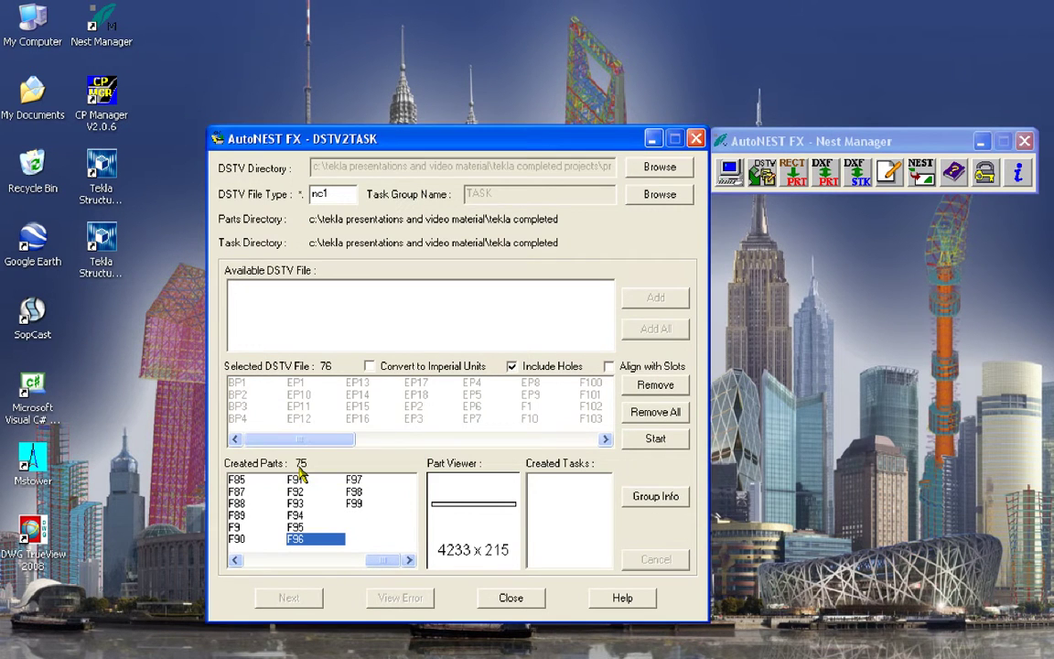
{"action": "left_click", "coordinate": [461, 452]}
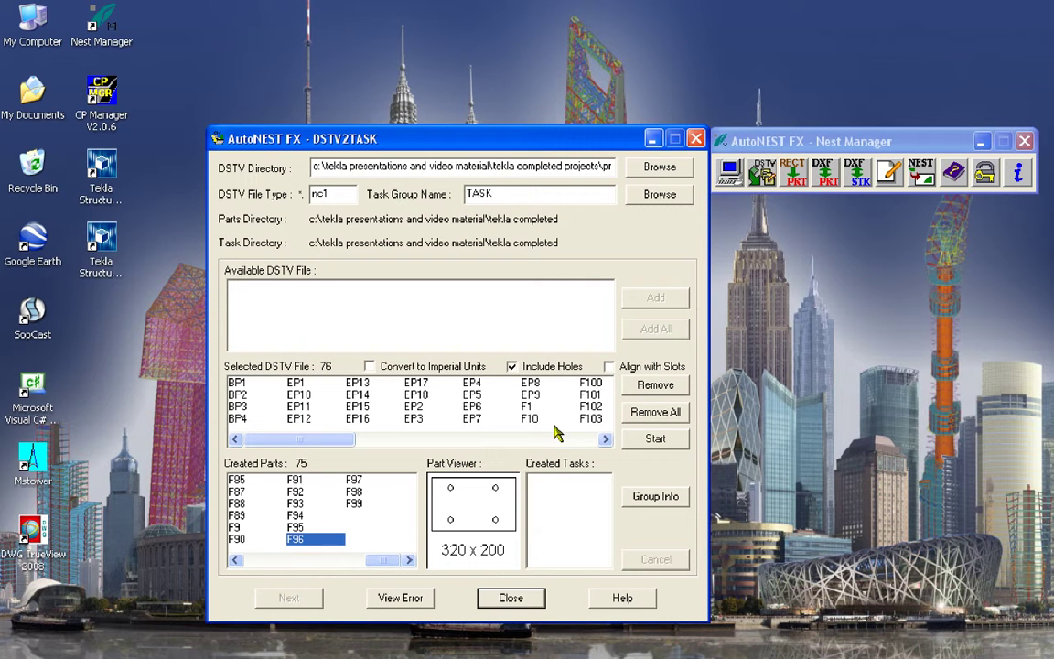
- Save the TASK group summary report over the existing TASK.csv and close the DSTV conversion
{"action": "left_click", "coordinate": [668, 495]}
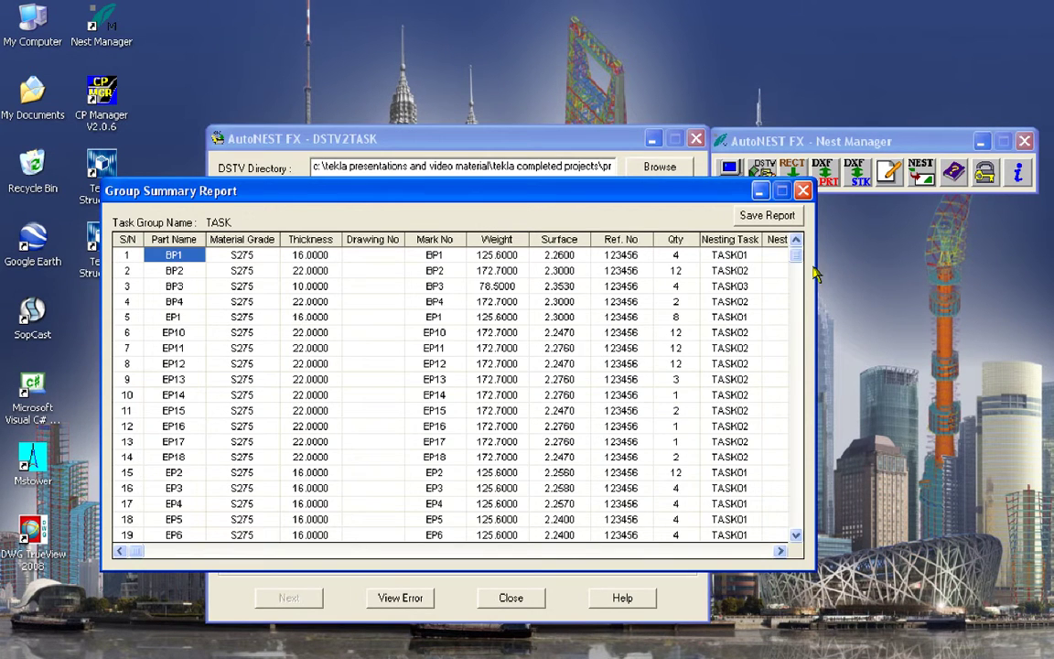
{"action": "left_click_drag", "start_coordinate": [798, 260], "coordinate": [802, 336]}
{"action": "left_click", "coordinate": [767, 215]}
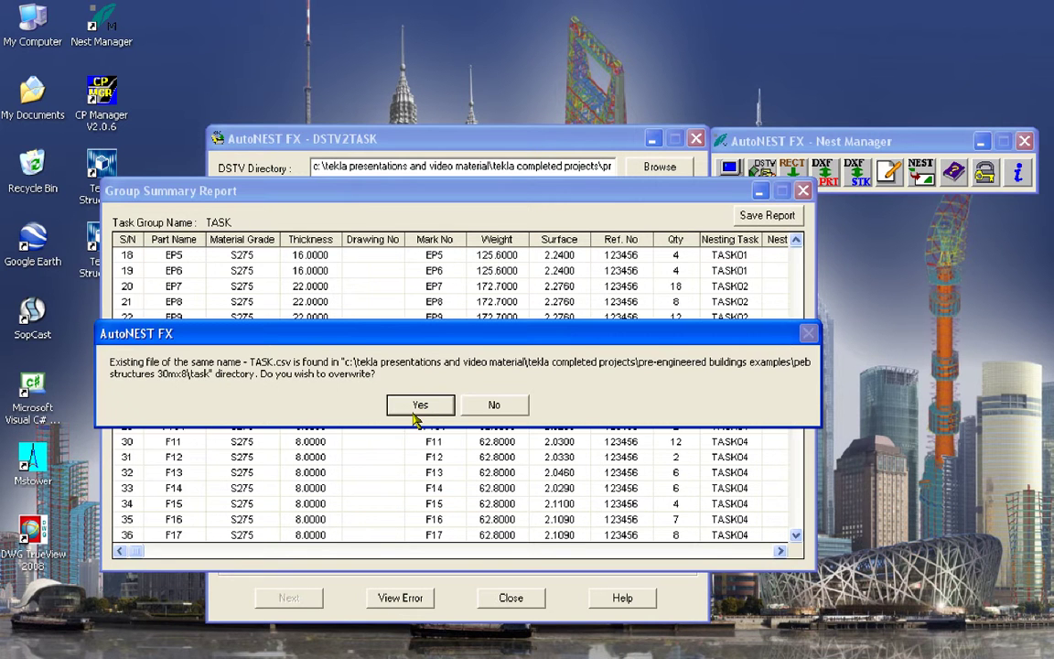
{"action": "left_click", "coordinate": [419, 404]}
{"action": "left_click", "coordinate": [458, 407]}
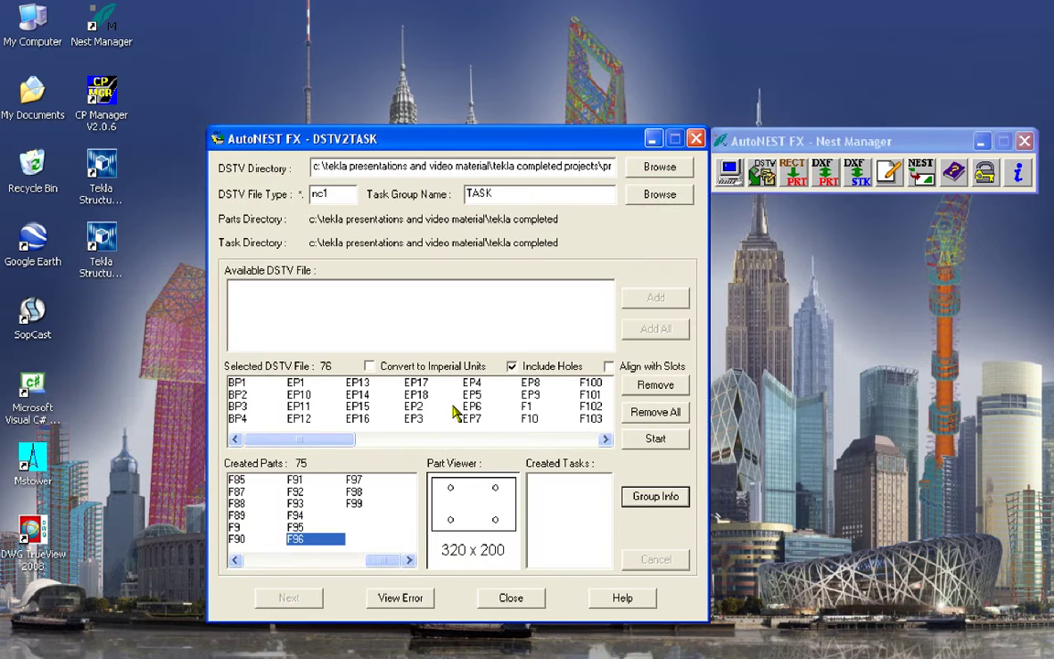
{"action": "left_click", "coordinate": [505, 597]}
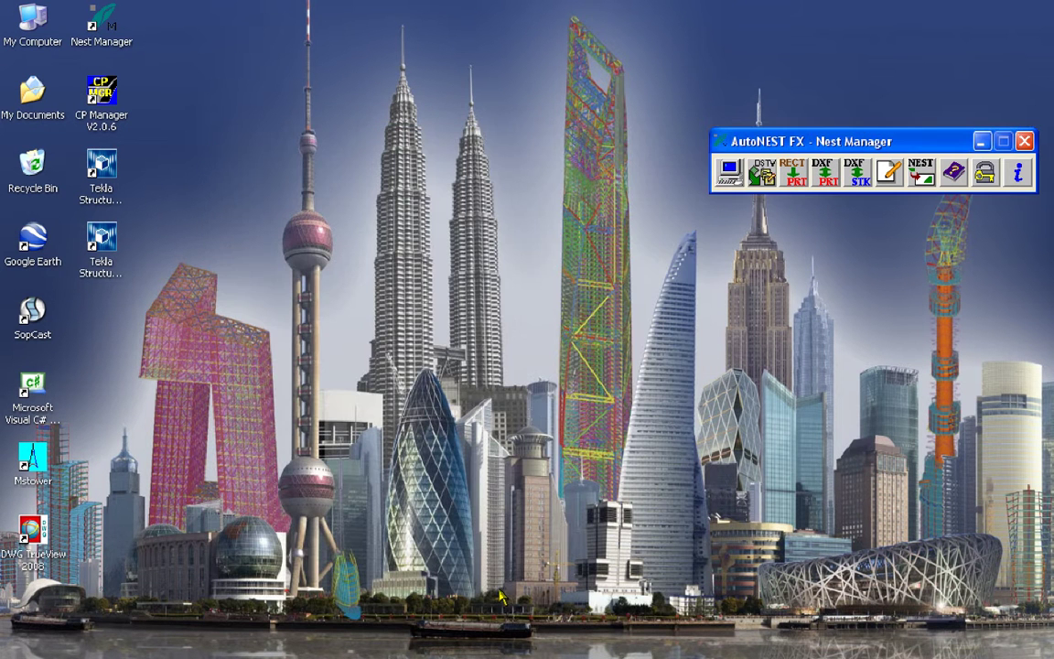
- Load TASK01 for editing and set its title to CHIEU DAY TAM 16mm and its job number to HSD-005
{"action": "left_click", "coordinate": [886, 183]}
{"action": "left_click", "coordinate": [766, 250]}
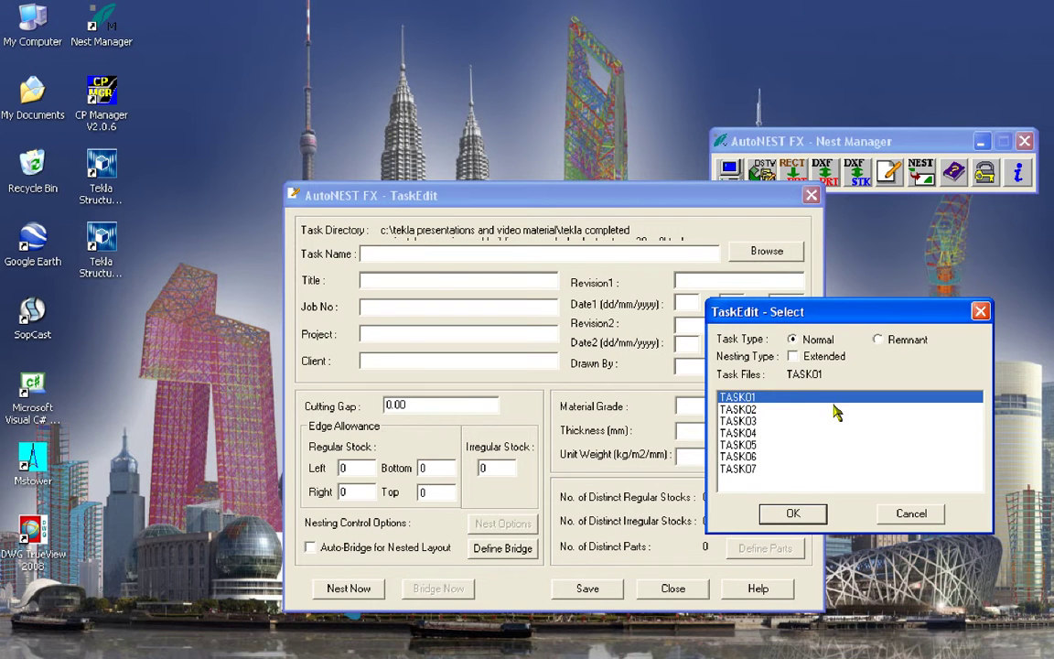
{"action": "left_click", "coordinate": [792, 513]}
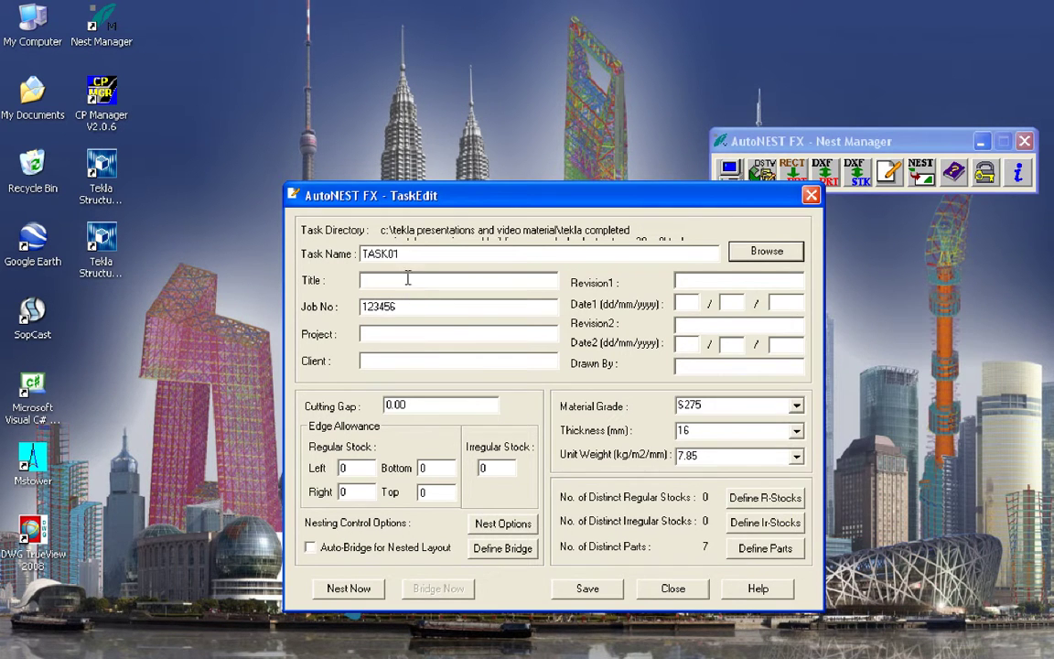
{"action": "left_click", "coordinate": [444, 281]}
{"action": "type", "text": "CHIEU DAY TAM 16mm"}
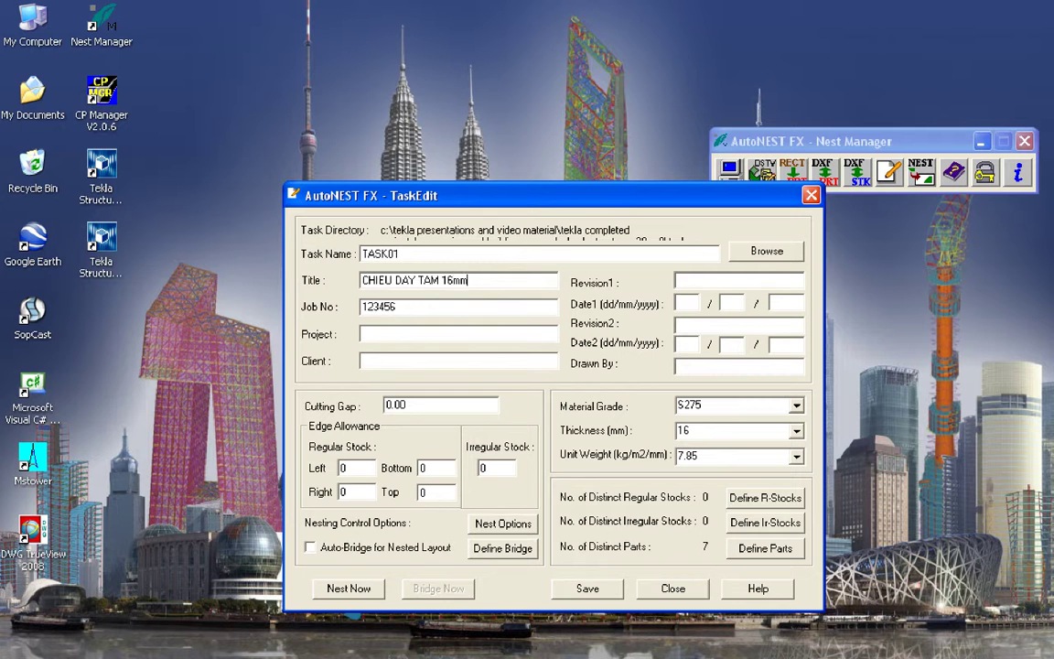
{"action": "left_click", "coordinate": [397, 334]}
{"action": "double_click", "coordinate": [383, 306]}
{"action": "type", "text": "HSD-00"}
- Add a regular stock sheet of 1500 x 6000 to TASK01 with quantity 5 and priority 1
{"action": "left_click", "coordinate": [768, 499]}
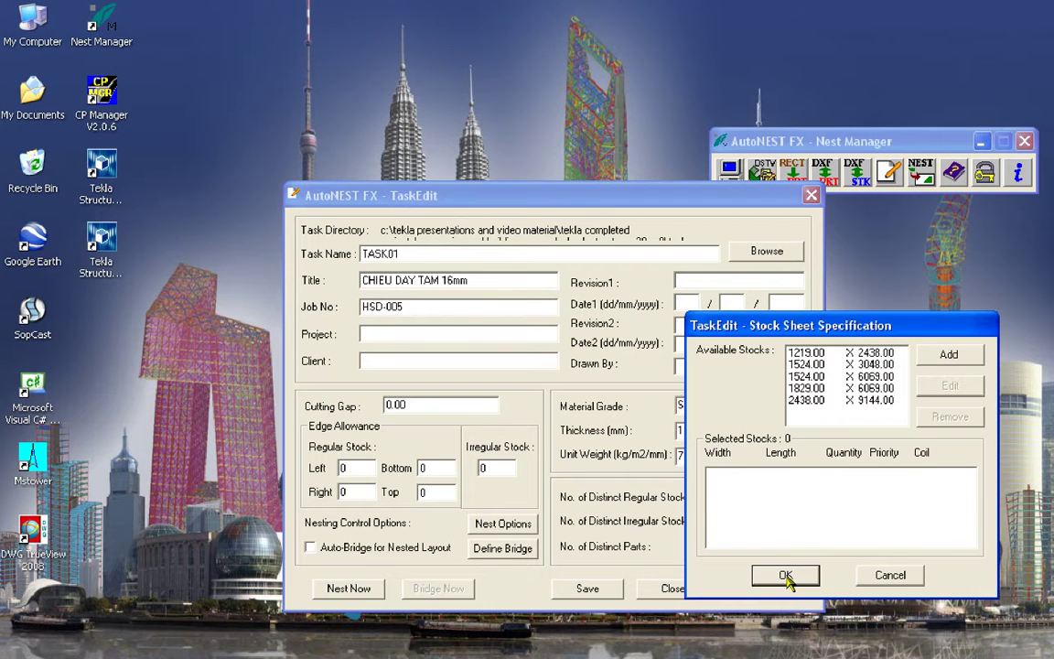
{"action": "left_click", "coordinate": [945, 354]}
{"action": "type", "text": "1500"}
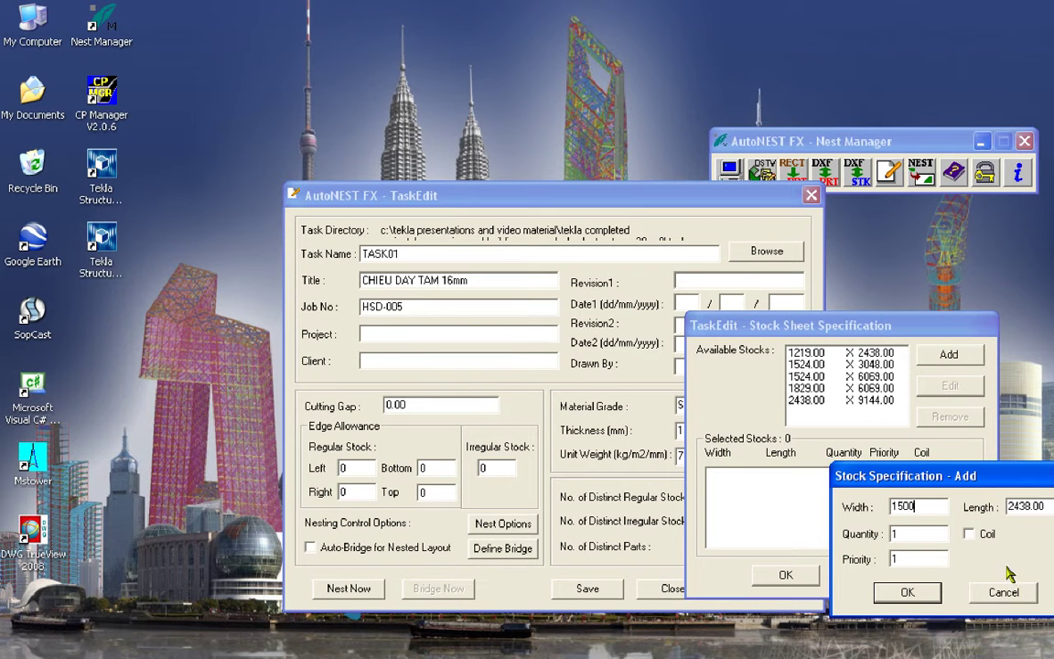
{"action": "key", "text": "Tab"}
{"action": "type", "text": "6"}
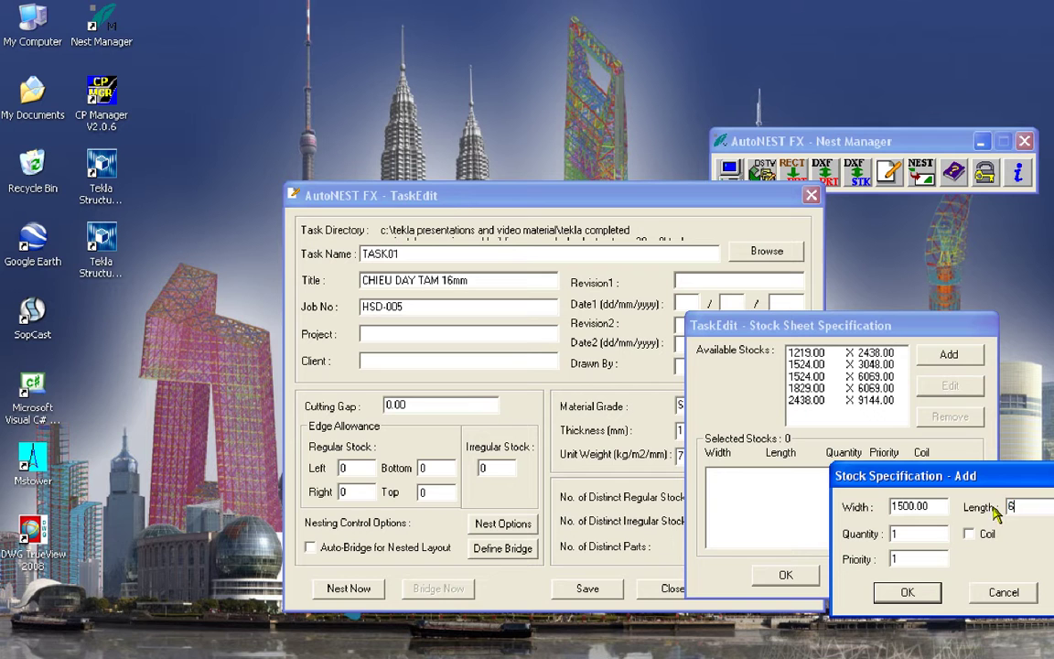
{"action": "type", "text": "000"}
{"action": "key", "text": "Tab"}
{"action": "type", "text": "5"}
{"action": "left_click", "coordinate": [908, 592]}
- Add a second regular stock sheet of 1500 x 9000 with quantity 6 and priority 2
{"action": "left_click", "coordinate": [959, 361]}
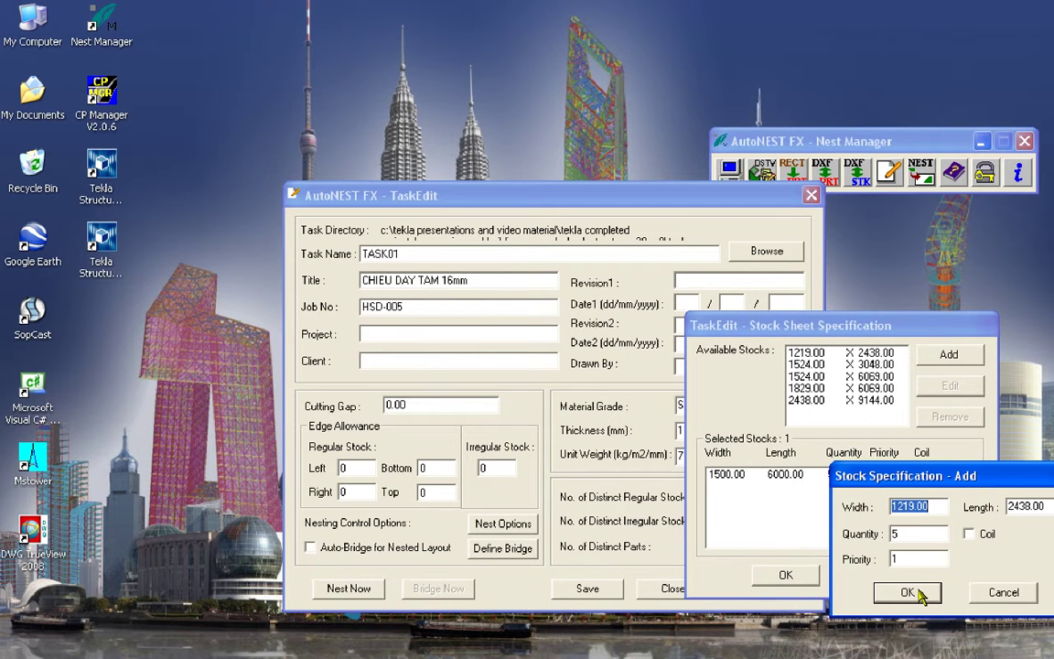
{"action": "type", "text": "150"}
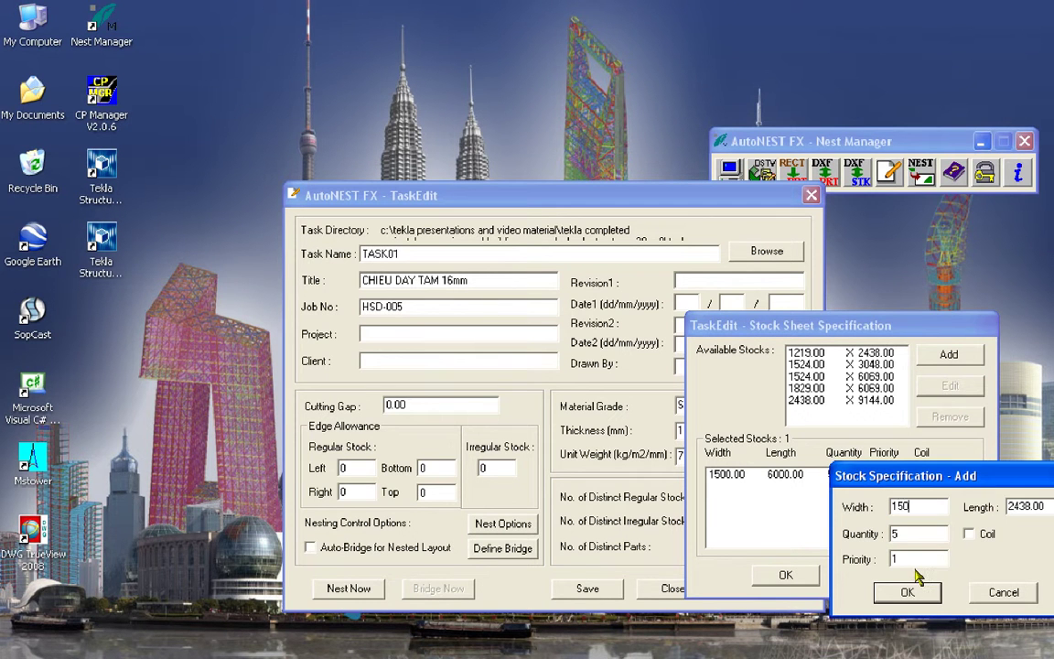
{"action": "type", "text": "0"}
{"action": "key", "text": "Tab"}
{"action": "type", "text": "9000"}
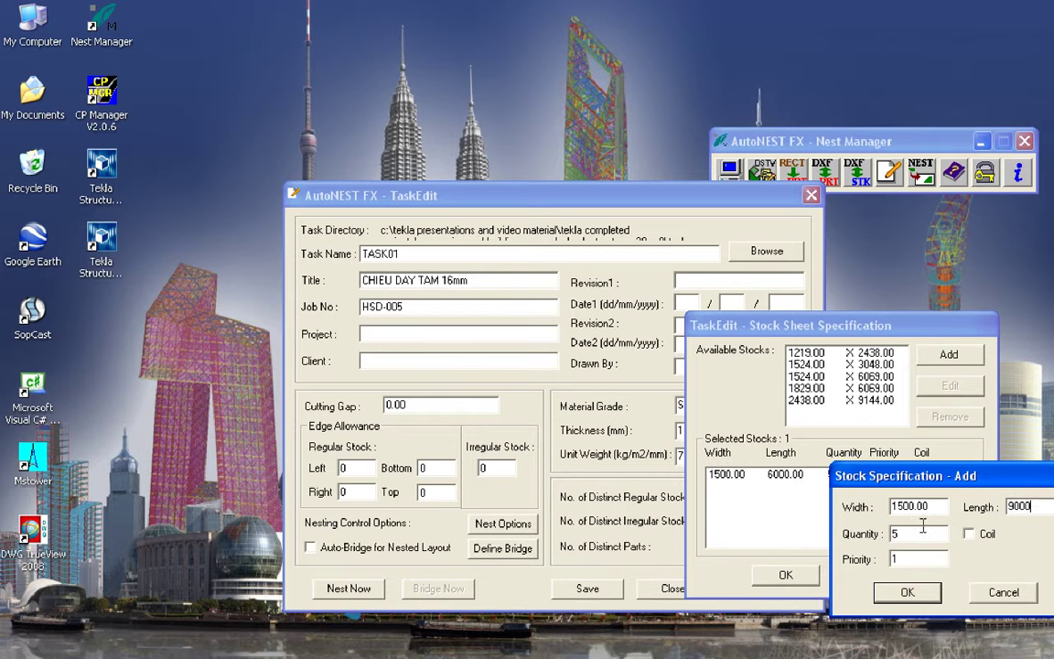
{"action": "key", "text": "Tab"}
{"action": "type", "text": "6"}
{"action": "left_click", "coordinate": [906, 592]}
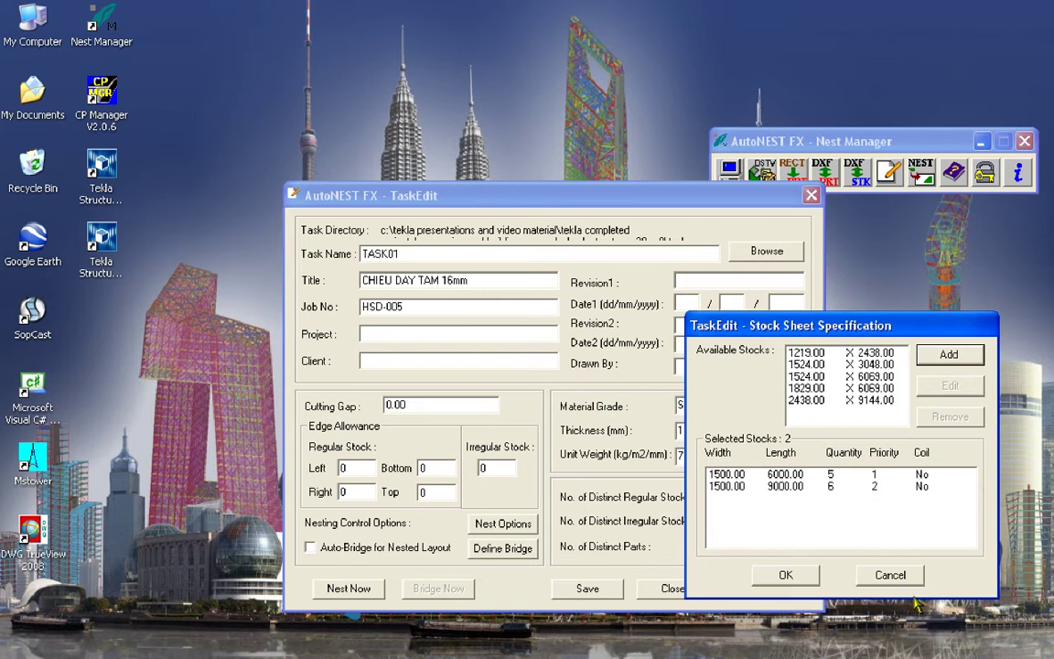
- Add a third stock sheet of 1500 x 12000 with quantity 3 and priority 3, and accept the stock list
{"action": "left_click", "coordinate": [948, 355]}
{"action": "type", "text": "1500"}
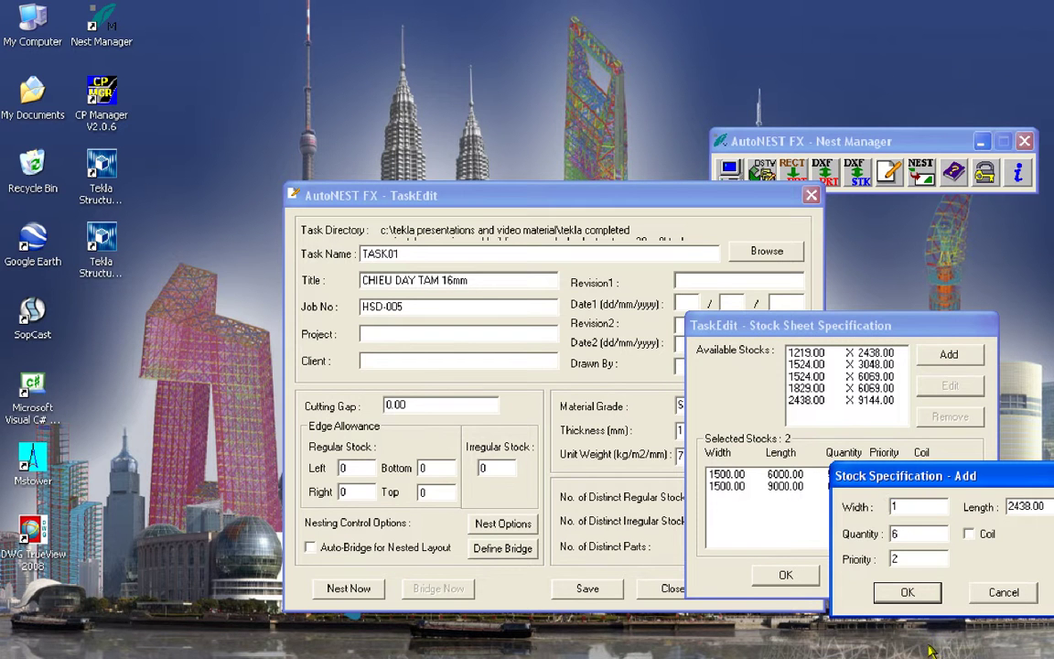
{"action": "left_click", "coordinate": [1021, 506]}
{"action": "type", "text": "12000"}
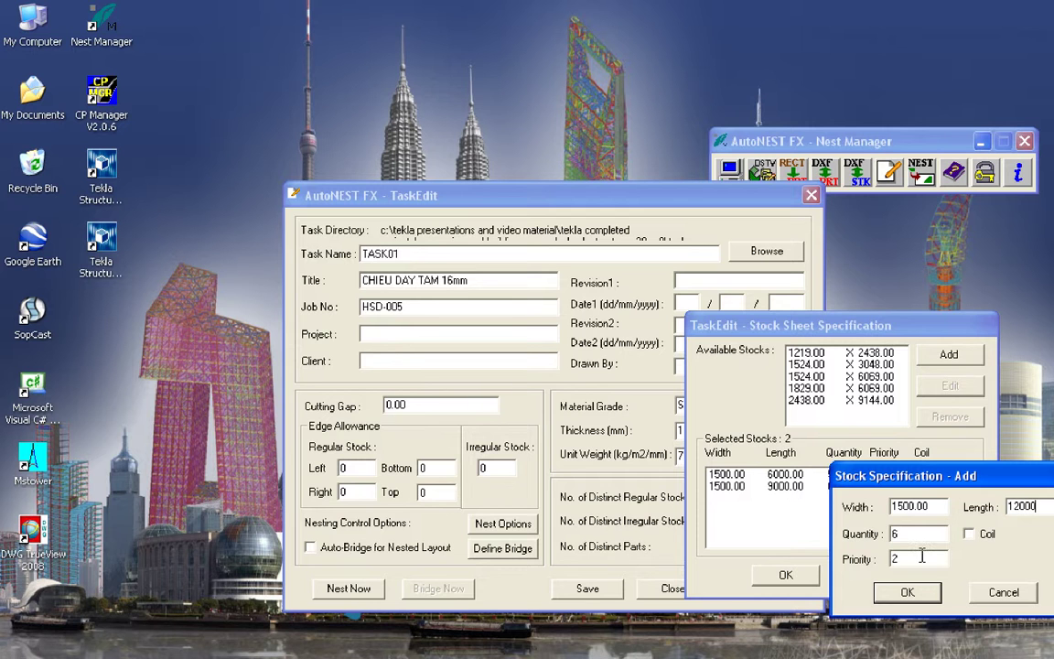
{"action": "key", "text": "Tab"}
{"action": "type", "text": "3"}
{"action": "double_click", "coordinate": [905, 558]}
{"action": "type", "text": "3"}
{"action": "left_click", "coordinate": [906, 592]}
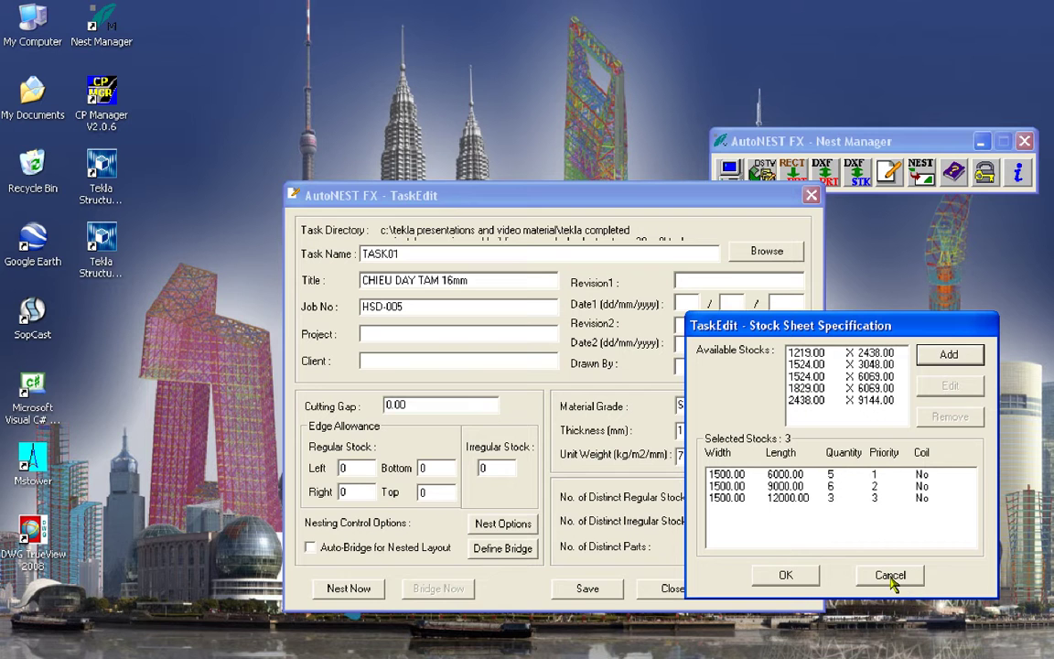
{"action": "left_click", "coordinate": [798, 577]}
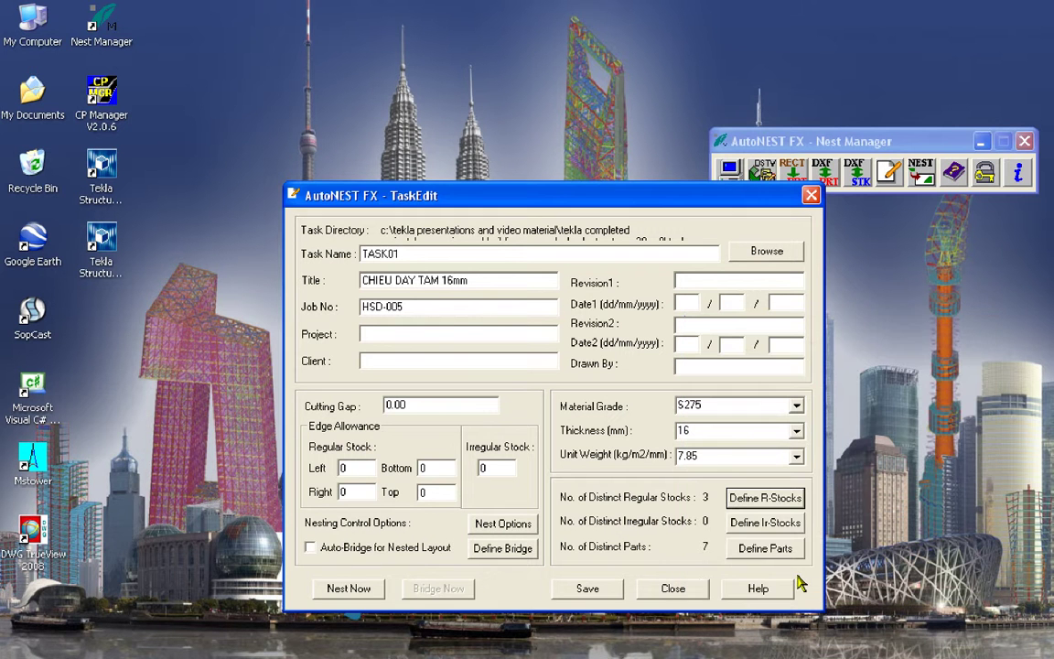
- Nest TASK01 only, replacing its existing task file and replicating all its task information to the rest of the group
{"action": "left_click", "coordinate": [350, 590]}
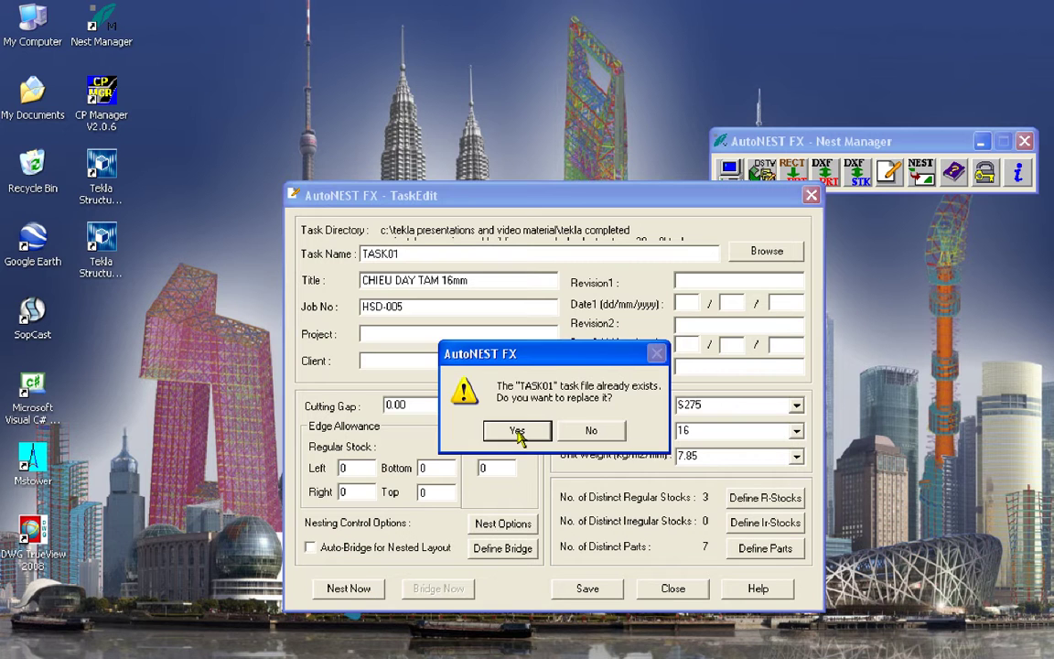
{"action": "left_click", "coordinate": [519, 438]}
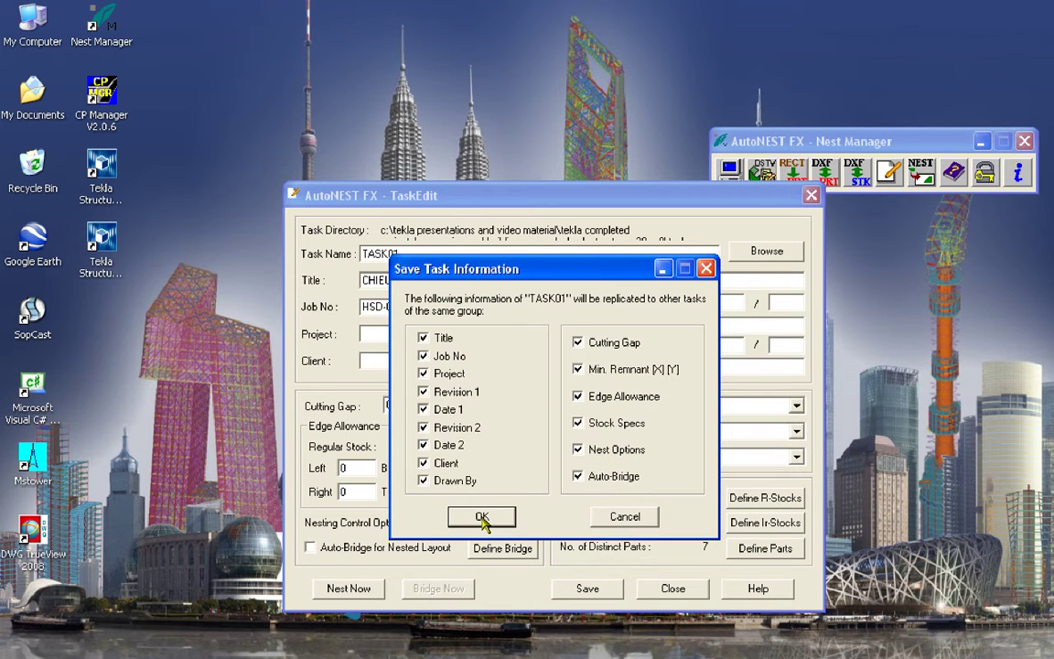
{"action": "left_click", "coordinate": [482, 517]}
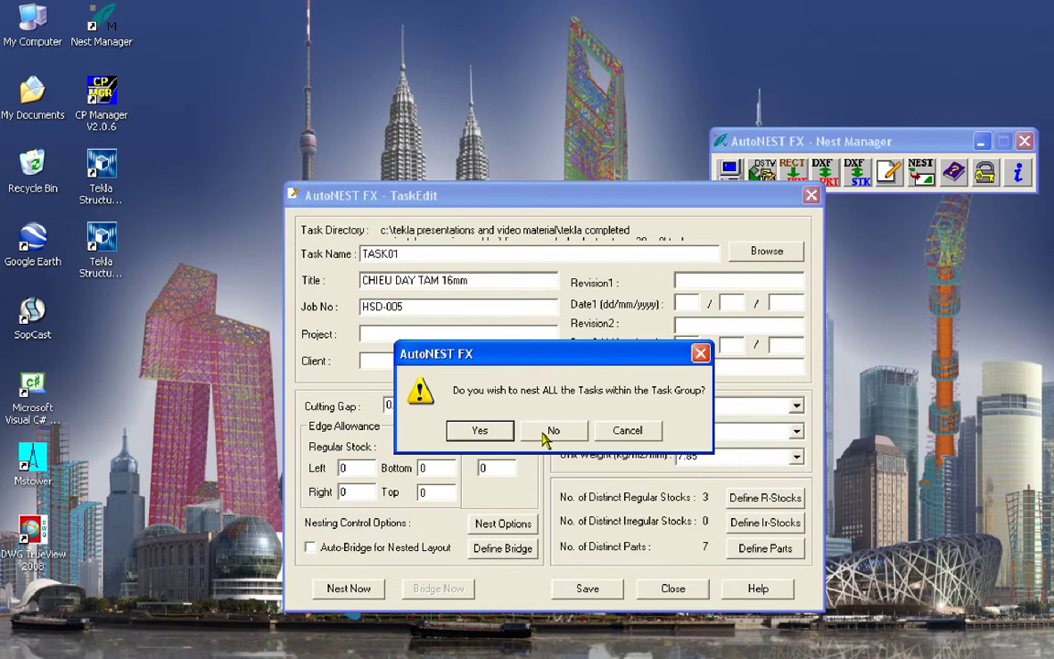
{"action": "left_click", "coordinate": [552, 431]}
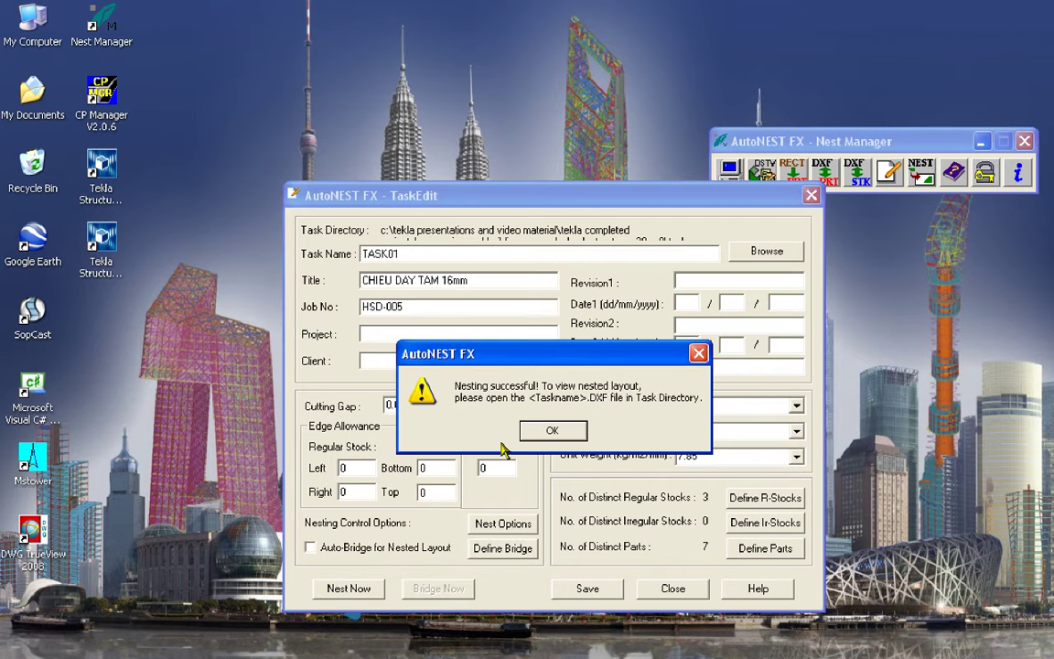
{"action": "left_click", "coordinate": [546, 432]}
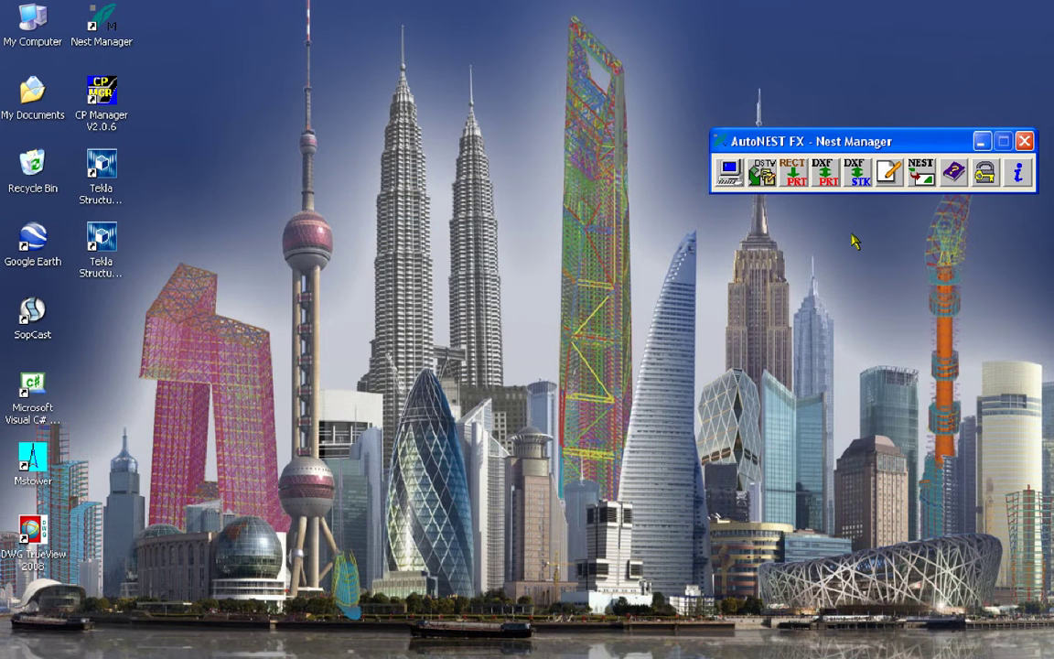
- Load TASK02 for editing and change its title to CHIEU DAY TAM 22mm
{"action": "left_click", "coordinate": [921, 177]}
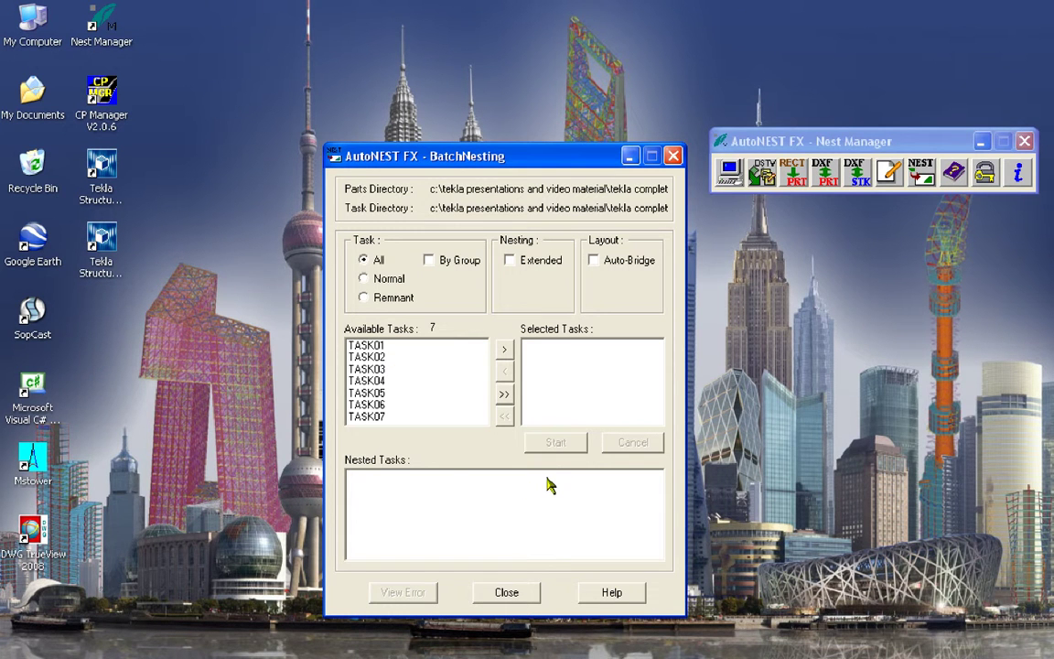
{"action": "left_click", "coordinate": [507, 593]}
{"action": "left_click", "coordinate": [803, 161]}
{"action": "left_click", "coordinate": [766, 251]}
{"action": "left_click", "coordinate": [750, 409]}
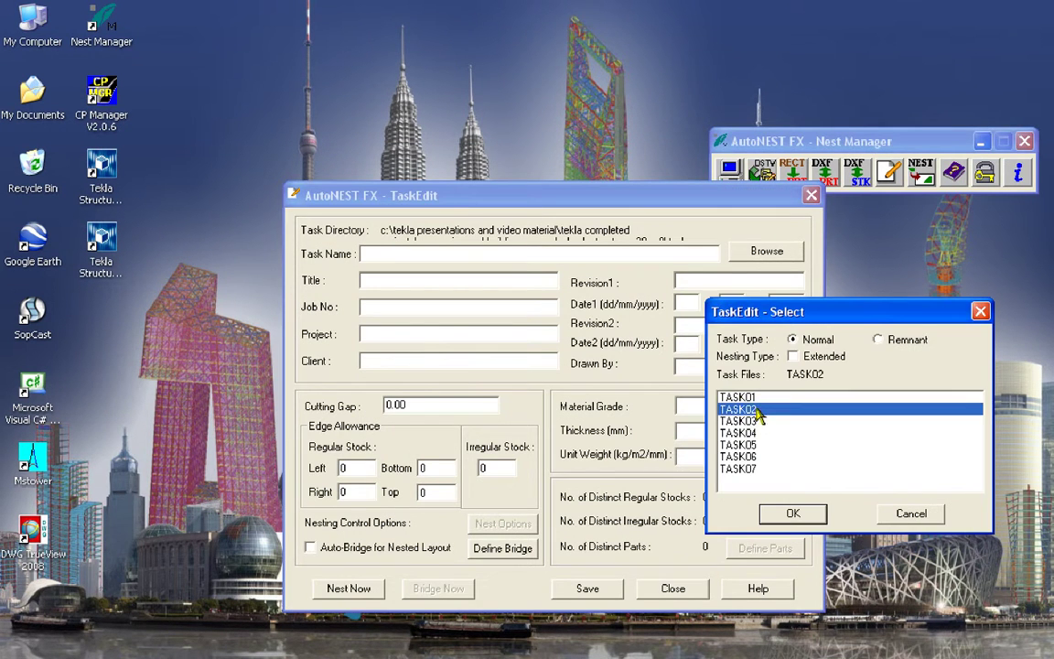
{"action": "left_click", "coordinate": [790, 515]}
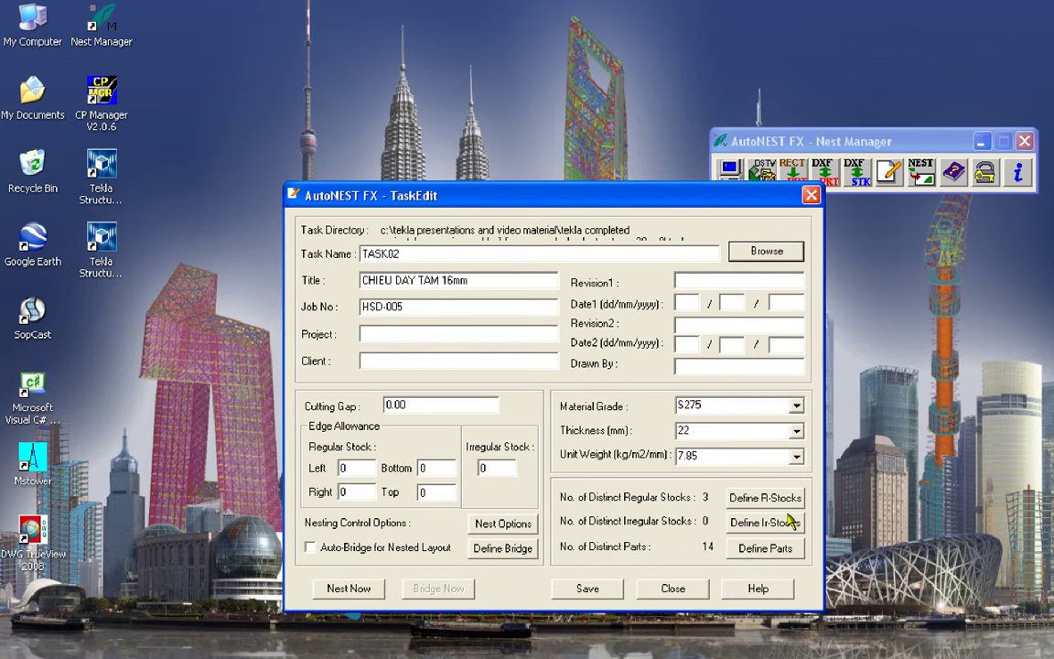
{"action": "double_click", "coordinate": [454, 283]}
{"action": "type", "text": "22mm"}
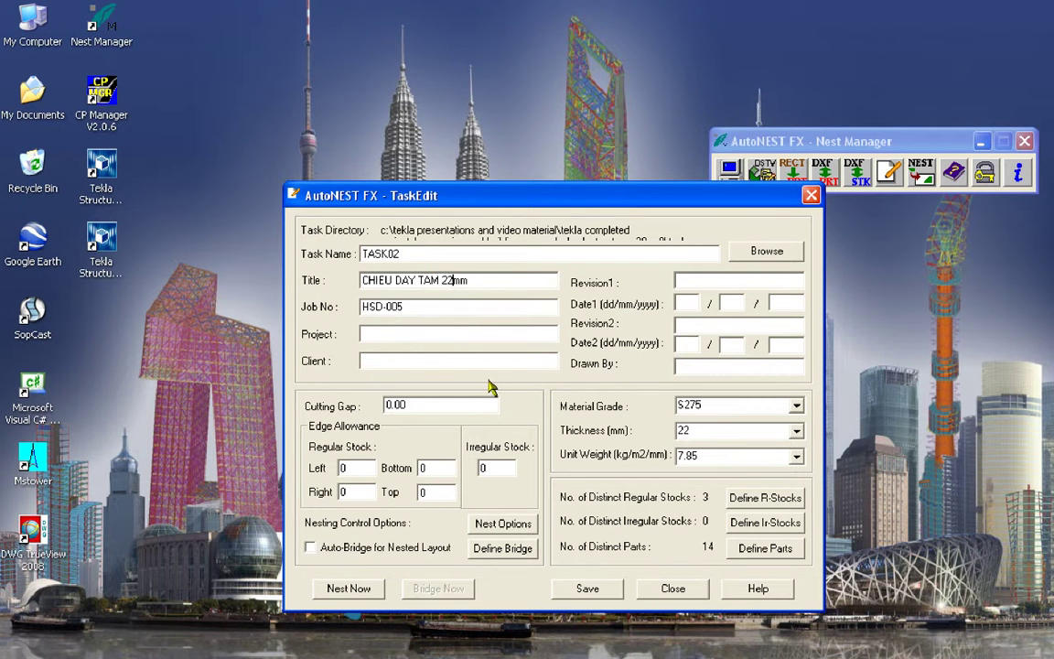
- Set the quantity of TASK02's 1500 x 6000 stock sheet to 3
{"action": "left_click", "coordinate": [740, 510]}
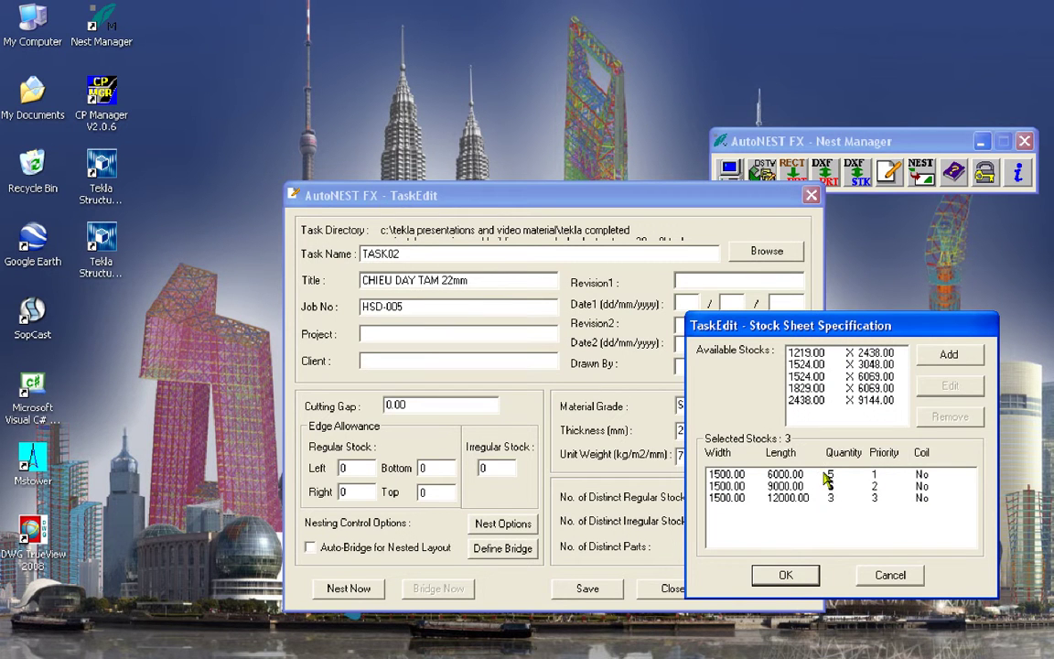
{"action": "left_click", "coordinate": [745, 474]}
{"action": "left_click", "coordinate": [949, 385]}
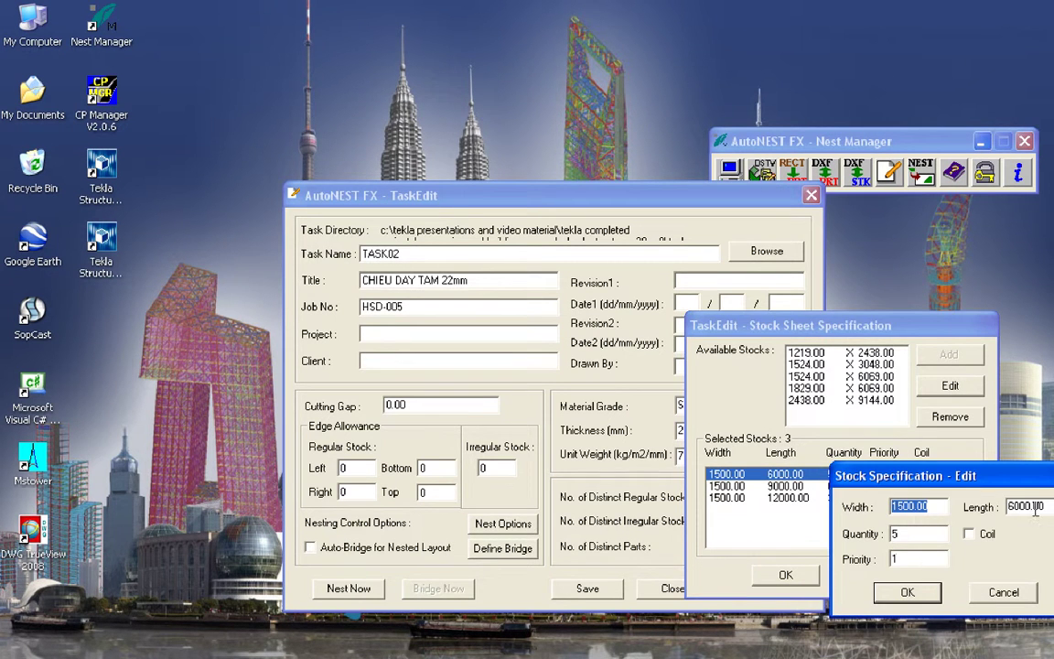
{"action": "key", "text": "Tab"}
{"action": "type", "text": "3"}
{"action": "left_click", "coordinate": [907, 593]}
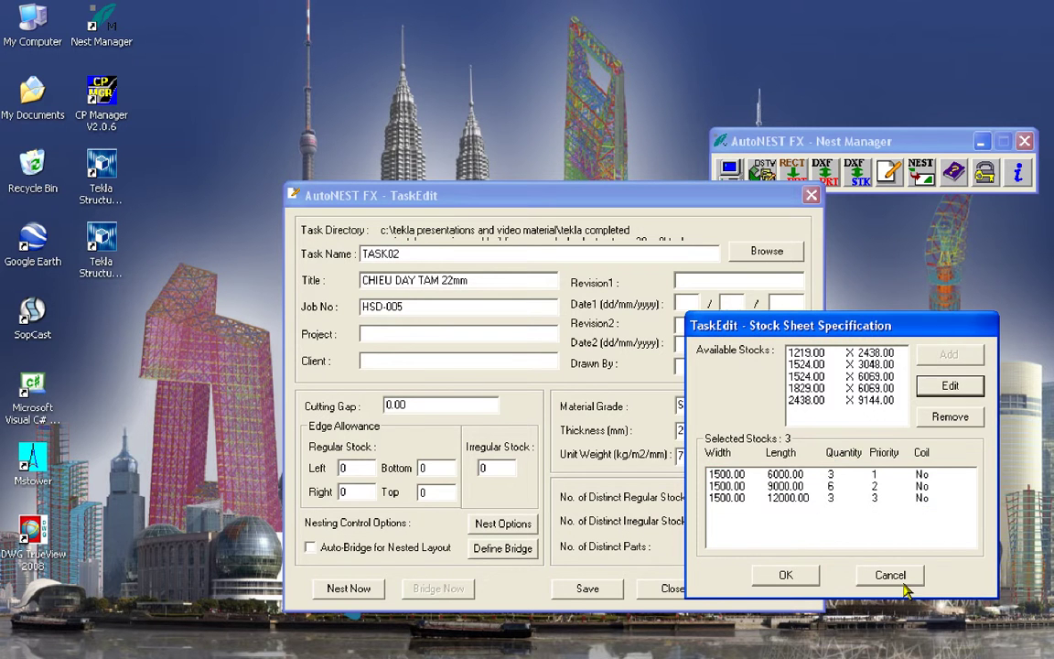
- Set the 1500 x 9000 stock sheet of TASK02 to quantity 2 and priority 1
{"action": "left_click", "coordinate": [914, 485]}
{"action": "left_click", "coordinate": [951, 388]}
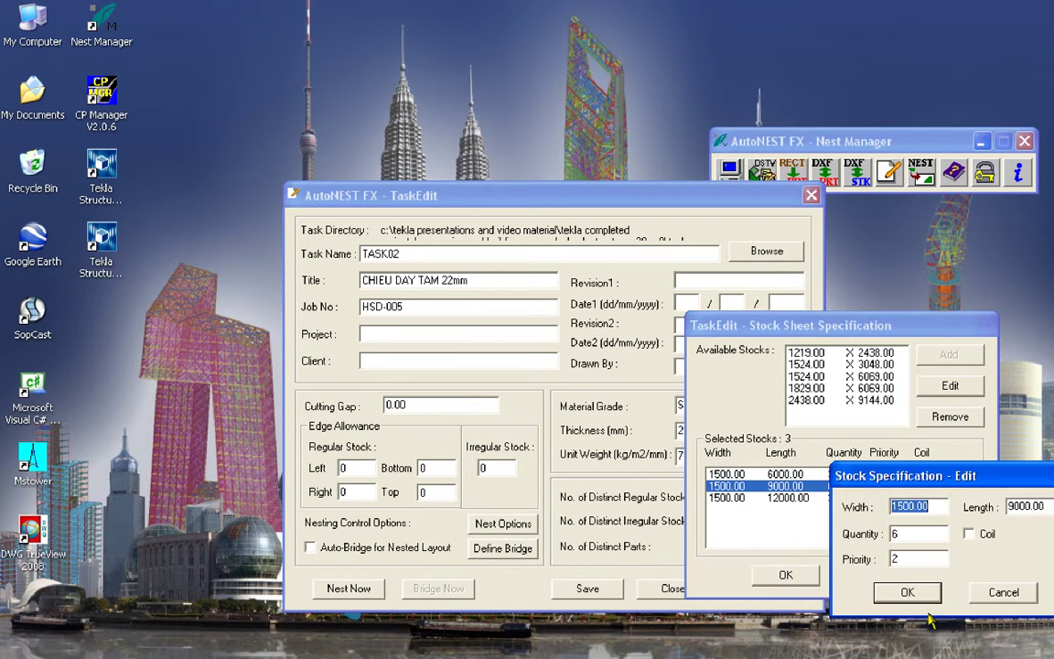
{"action": "left_click", "coordinate": [1014, 508]}
{"action": "left_click_drag", "start_coordinate": [1014, 507], "coordinate": [979, 529]}
{"action": "double_click", "coordinate": [899, 534]}
{"action": "key", "text": "BackSpace"}
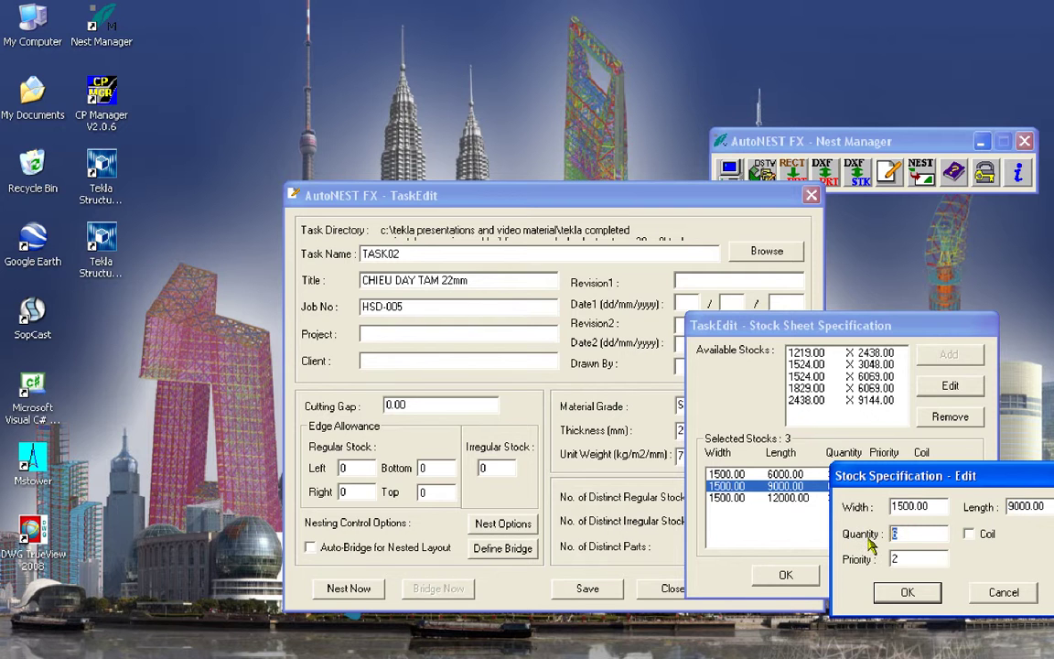
{"action": "type", "text": "2"}
{"action": "left_click", "coordinate": [906, 592]}
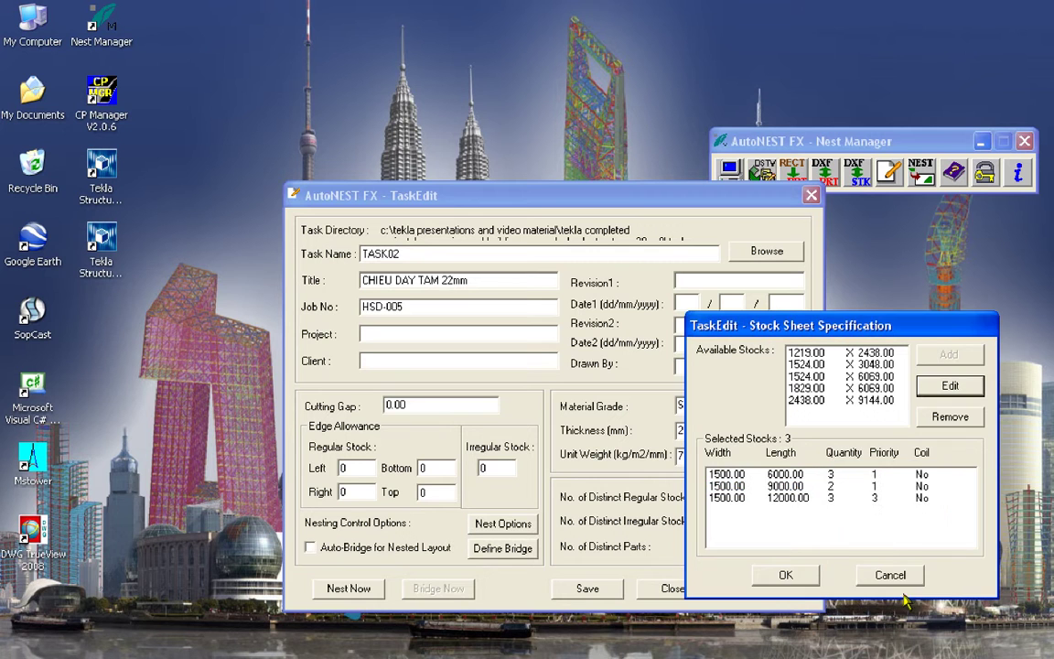
- Remove the 1500 x 12000 sheet from TASK02's selected stocks
{"action": "double_click", "coordinate": [821, 543]}
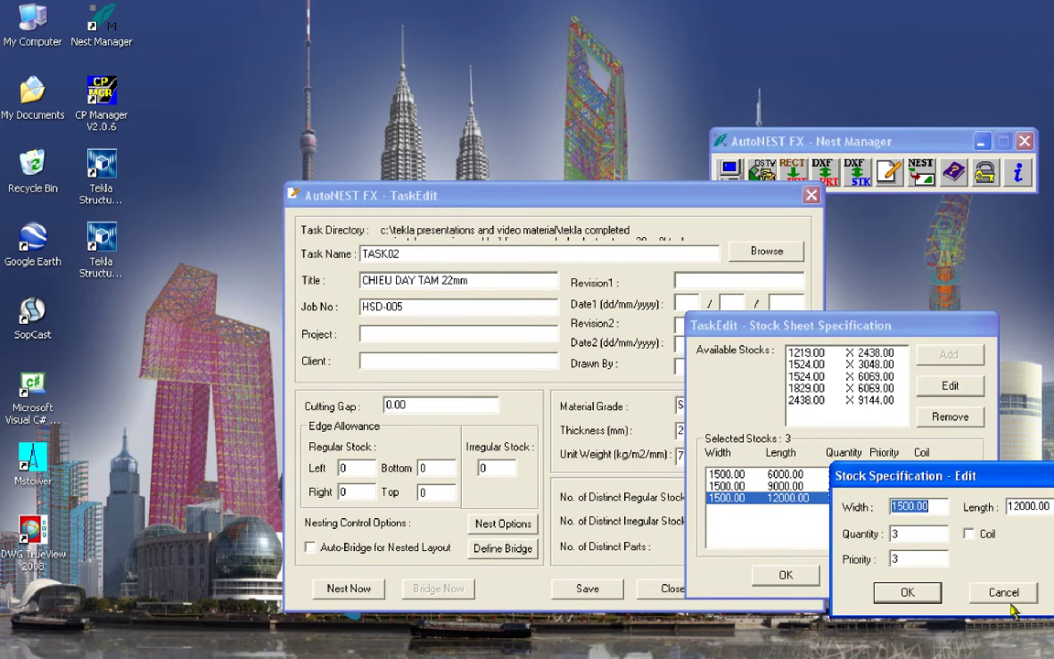
{"action": "left_click", "coordinate": [906, 592]}
{"action": "left_click", "coordinate": [950, 417]}
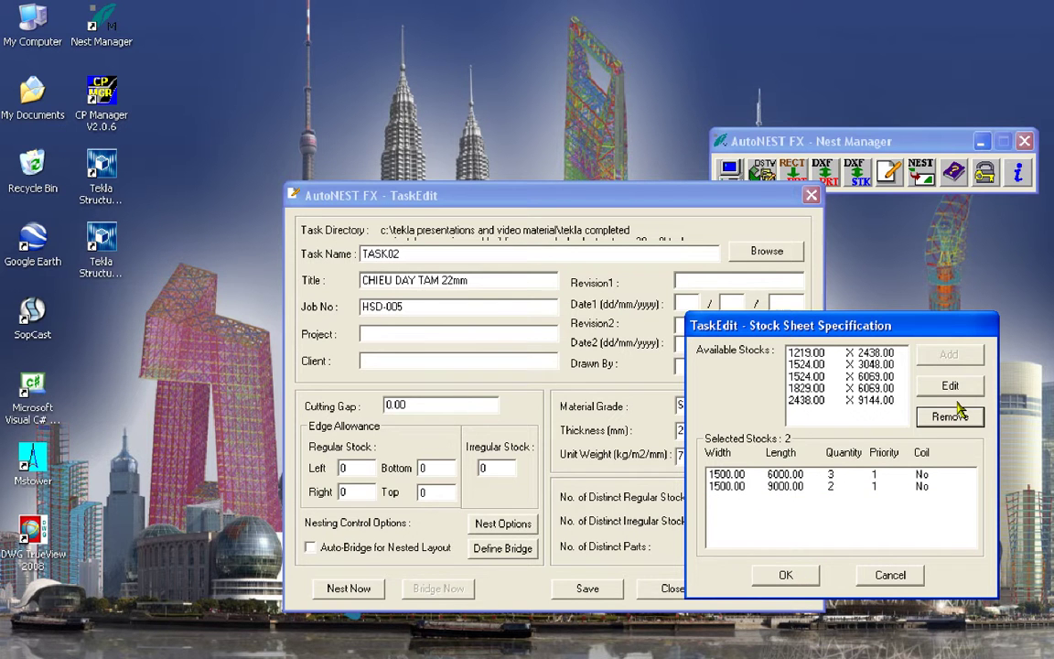
- Check the quantity of TASK02's 1500 x 6000 stock sheet and accept the regular stock sheet list
{"action": "left_click", "coordinate": [767, 474]}
{"action": "left_click", "coordinate": [950, 386]}
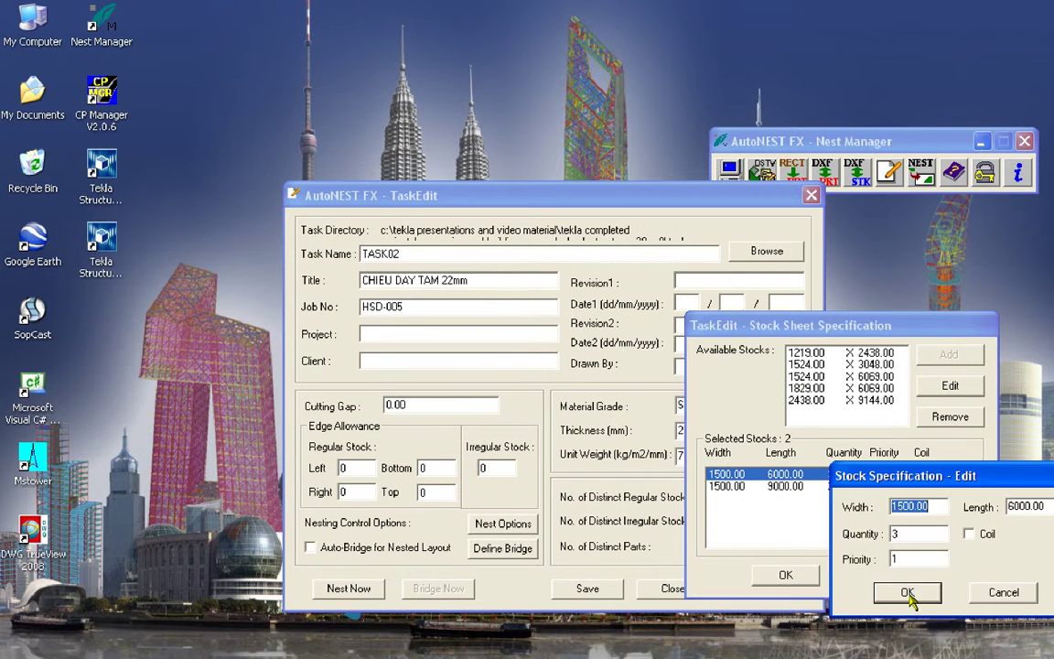
{"action": "left_click", "coordinate": [902, 536]}
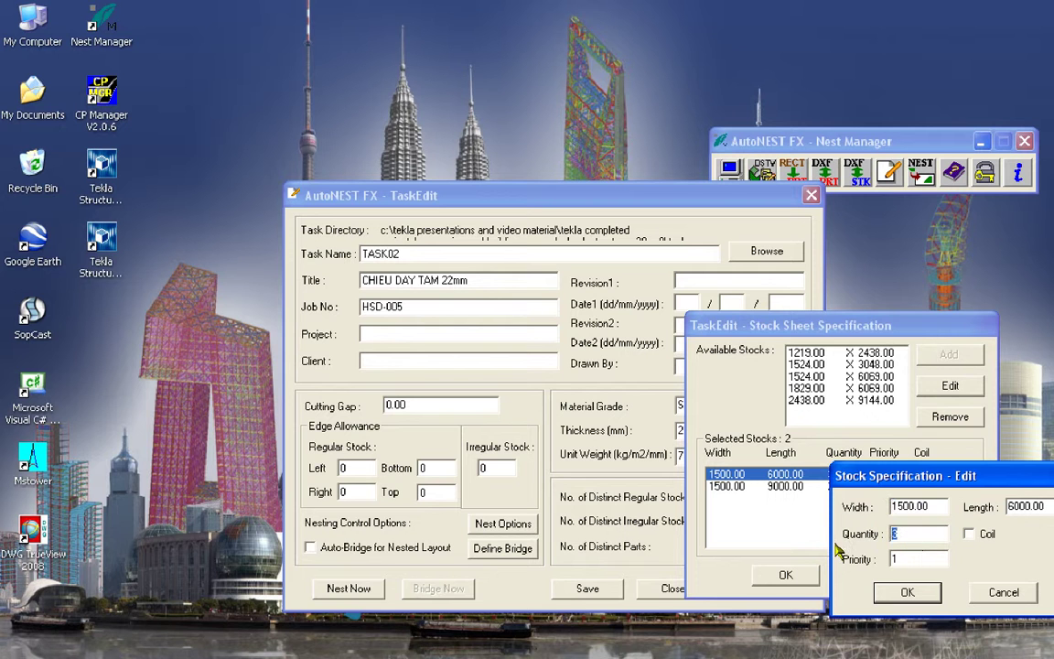
{"action": "left_click", "coordinate": [906, 590]}
{"action": "left_click", "coordinate": [811, 573]}
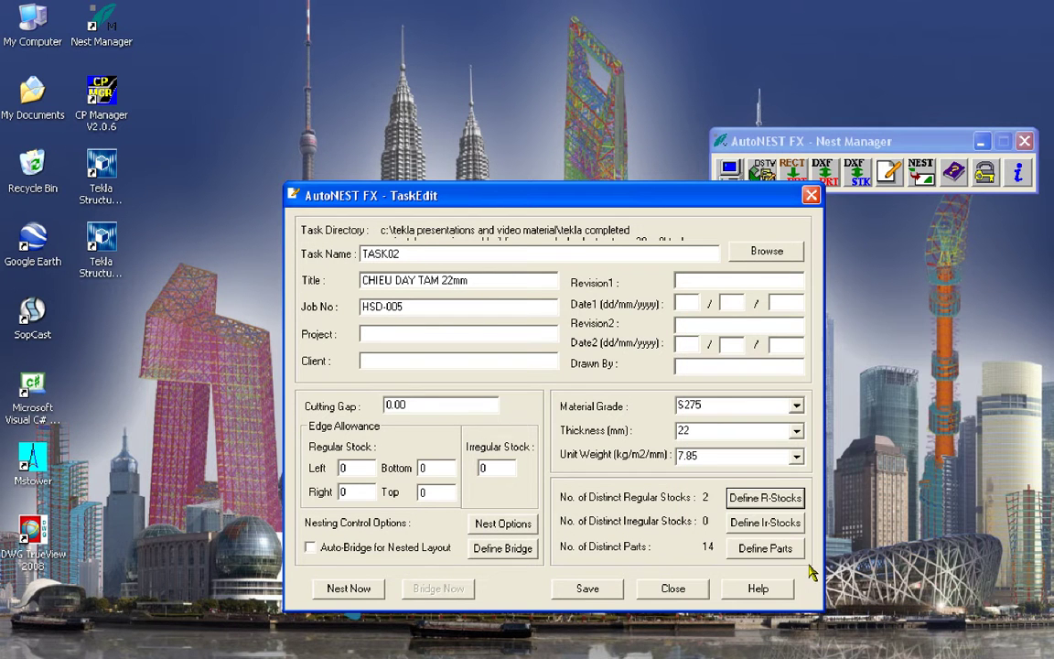
- Nest only TASK02, declining to nest all the tasks within the task group
{"action": "left_click", "coordinate": [349, 588]}
{"action": "left_click", "coordinate": [515, 430]}
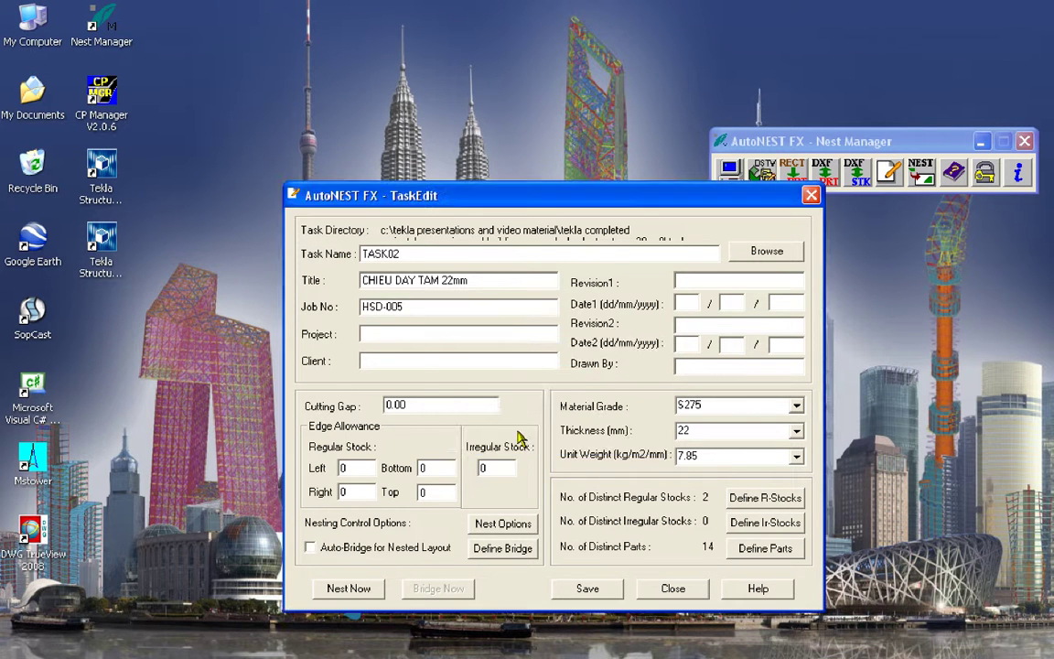
{"action": "left_click", "coordinate": [480, 517]}
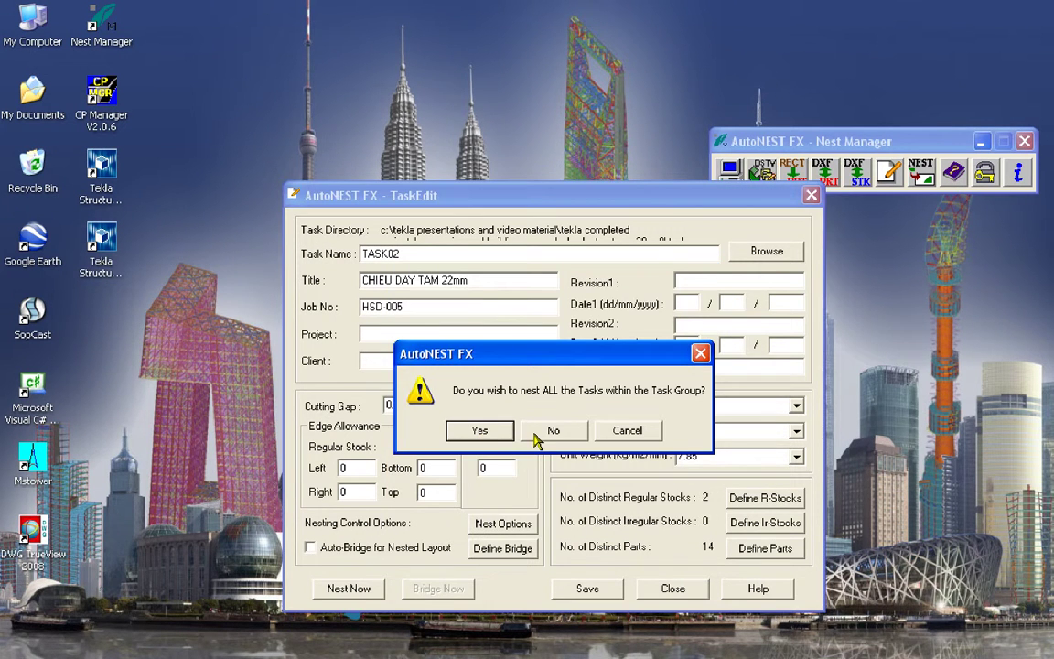
{"action": "left_click", "coordinate": [541, 432]}
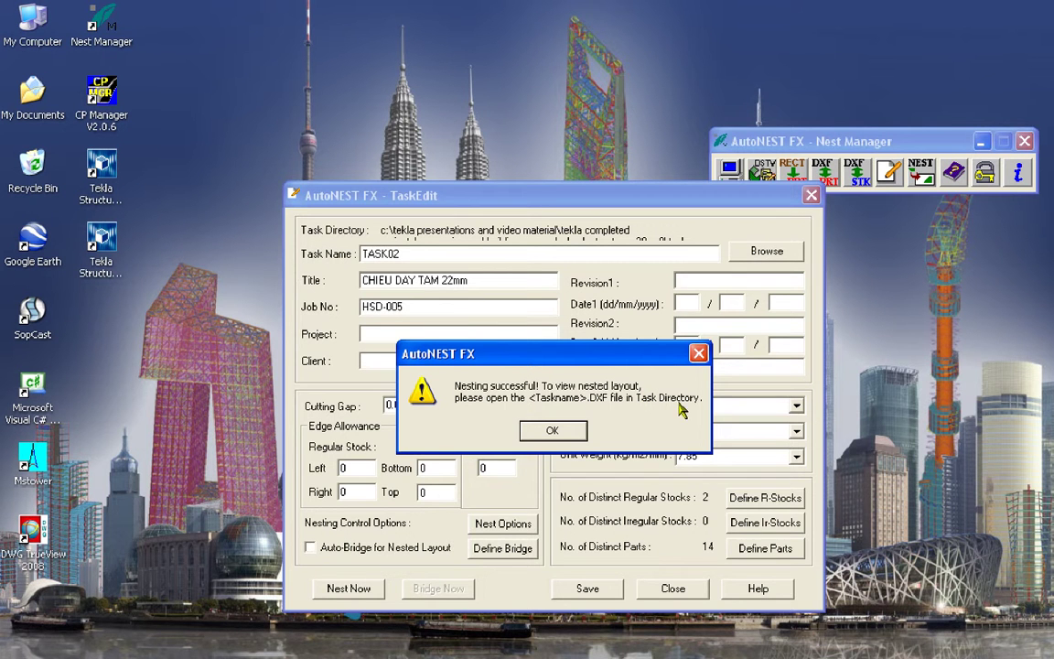
{"action": "left_click", "coordinate": [561, 437]}
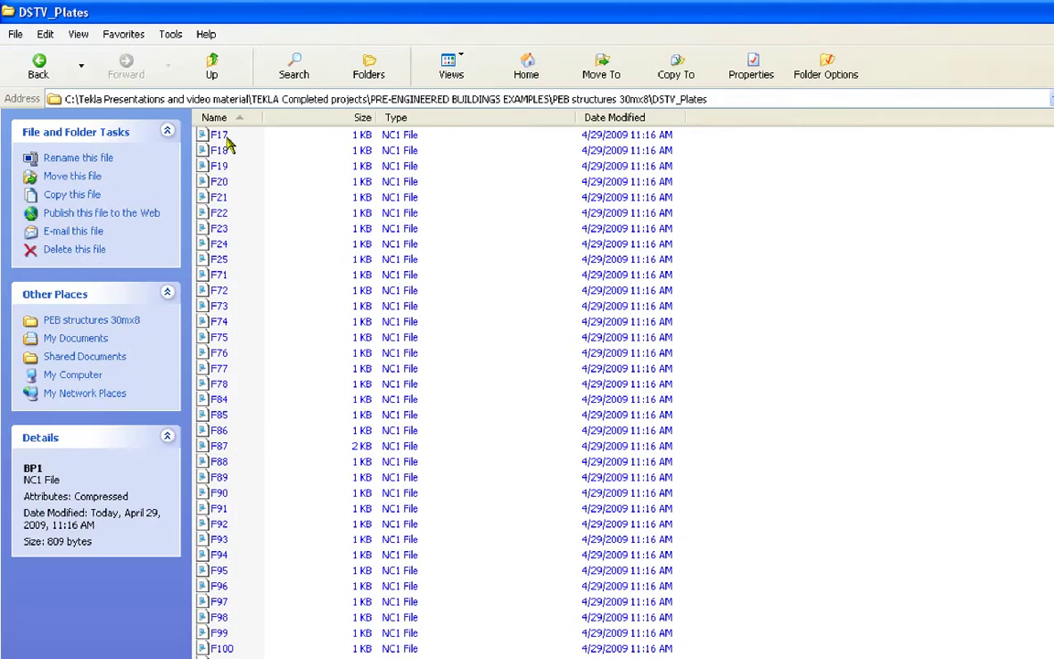
- Open the TASK01 nested layout DXF from the model's TASK folder in DWG TrueView
{"action": "left_click", "coordinate": [212, 69]}
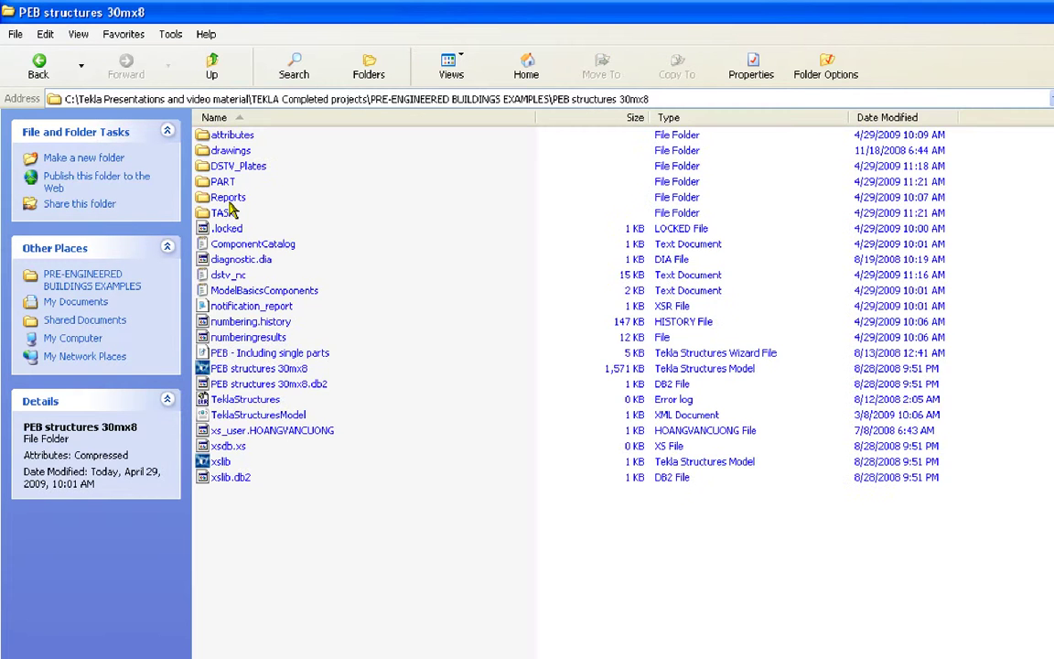
{"action": "double_click", "coordinate": [227, 212]}
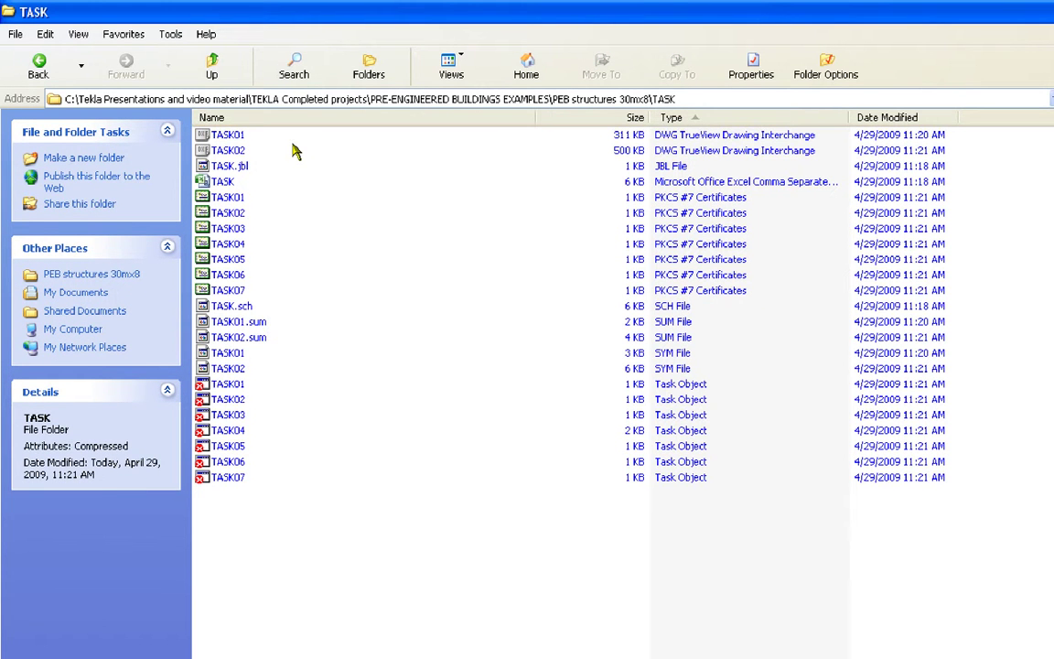
{"action": "left_click", "coordinate": [224, 134]}
{"action": "left_click", "coordinate": [228, 150]}
{"action": "left_click", "coordinate": [236, 135]}
{"action": "double_click", "coordinate": [234, 149]}
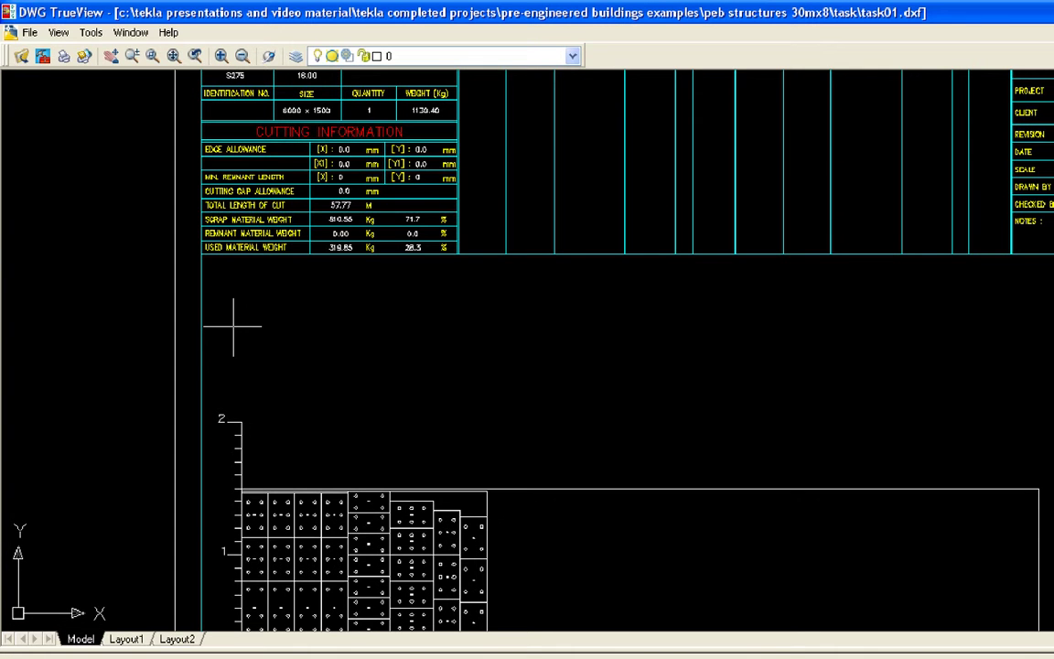
- Examine the stock details and cutting information tables on TASK01's nesting sheet
{"action": "scroll", "coordinate": [306, 373], "scroll_direction": "down", "scroll_amount": 3}
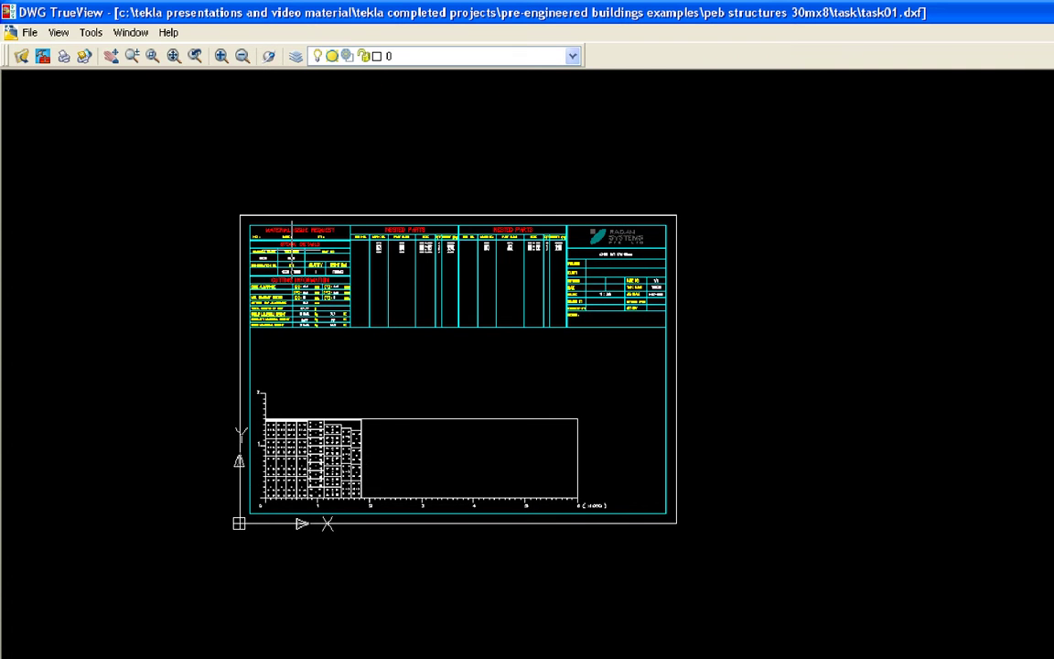
{"action": "scroll", "coordinate": [284, 270], "scroll_direction": "up", "scroll_amount": 6}
{"action": "middle_click_drag", "start_coordinate": [321, 197], "coordinate": [366, 370]}
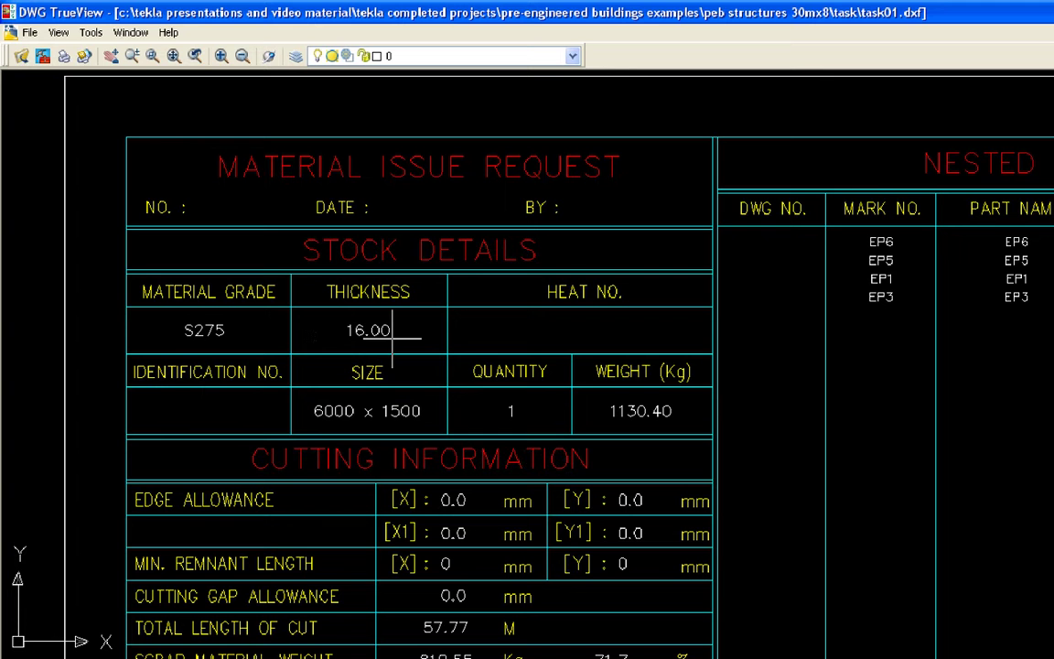
{"action": "scroll", "coordinate": [320, 255], "scroll_direction": "down", "scroll_amount": 6}
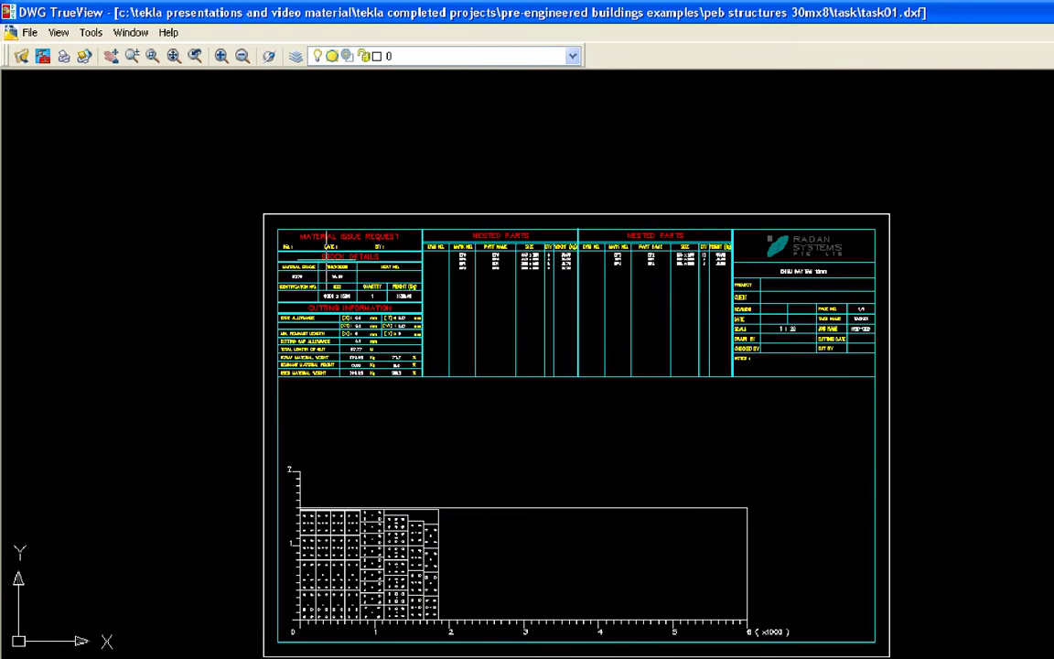
{"action": "scroll", "coordinate": [301, 330], "scroll_direction": "up", "scroll_amount": 6}
{"action": "scroll", "coordinate": [357, 364], "scroll_direction": "down", "scroll_amount": 1}
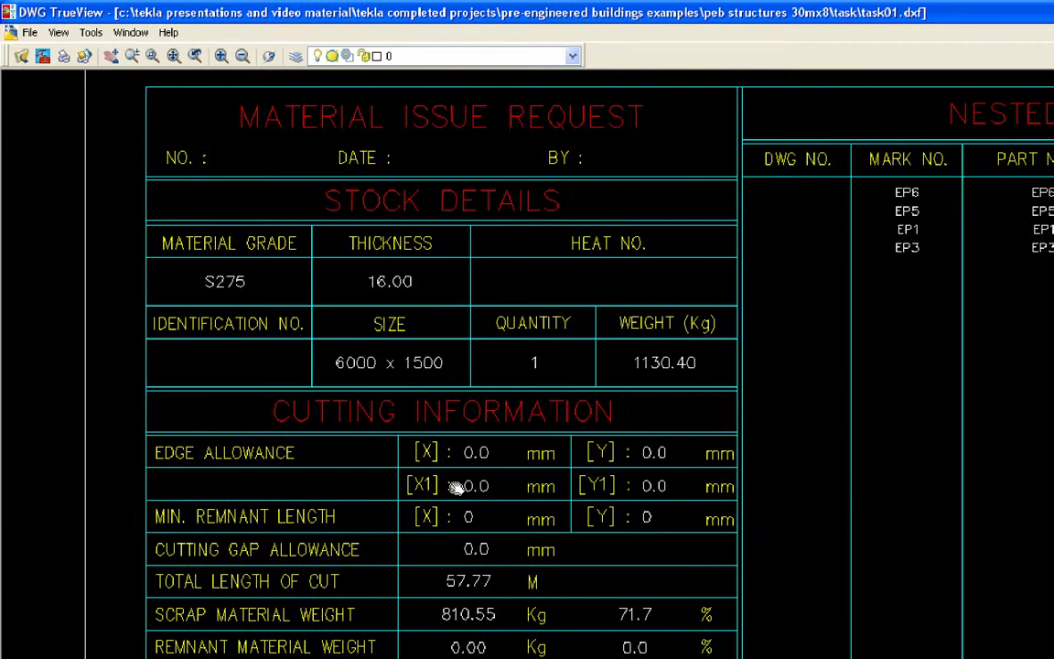
{"action": "middle_click_drag", "start_coordinate": [425, 452], "coordinate": [385, 351]}
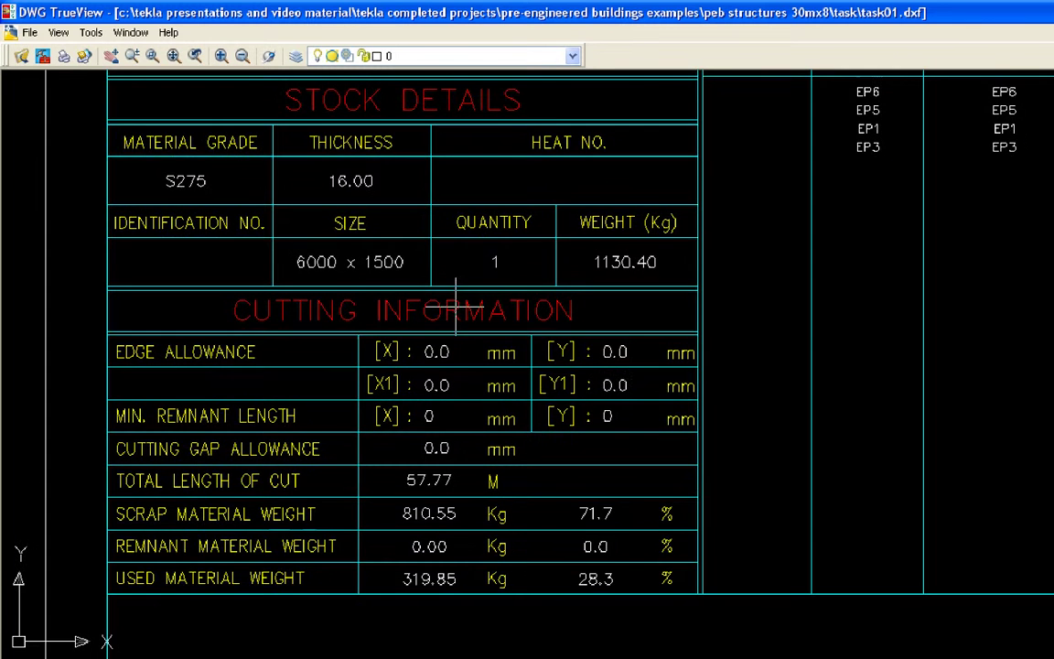
{"action": "middle_click_drag", "start_coordinate": [399, 437], "coordinate": [353, 296]}
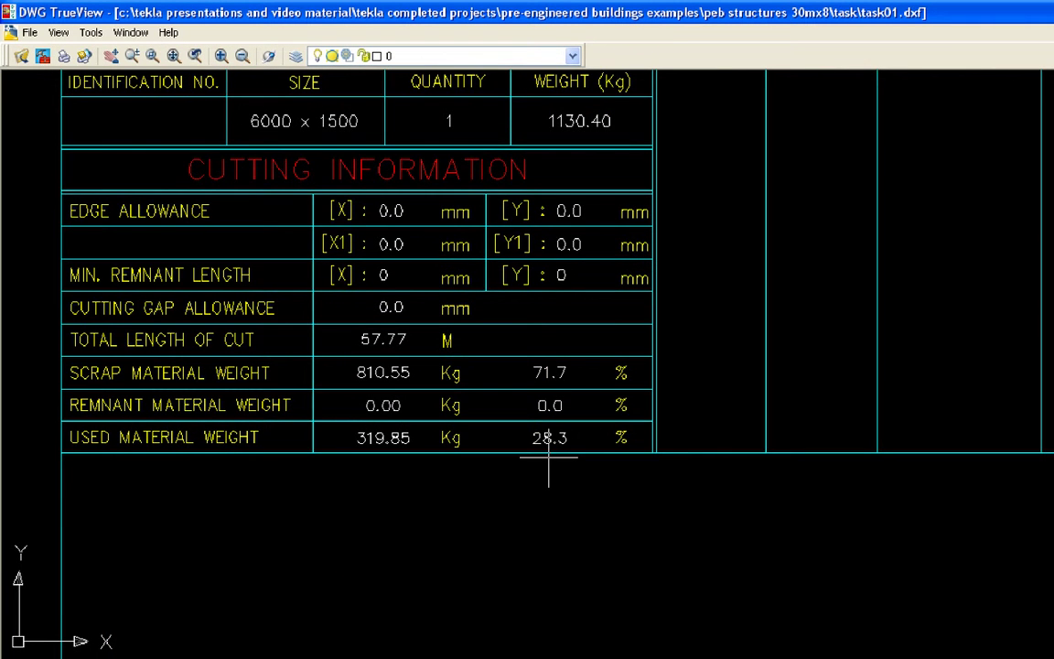
- Inspect TASK01's nested plates on the stock sheet, including their holes and part mark labels
{"action": "scroll", "coordinate": [454, 483], "scroll_direction": "down", "scroll_amount": 5}
{"action": "middle_click_drag", "start_coordinate": [454, 482], "coordinate": [372, 329]}
{"action": "scroll", "coordinate": [275, 384], "scroll_direction": "up", "scroll_amount": 6}
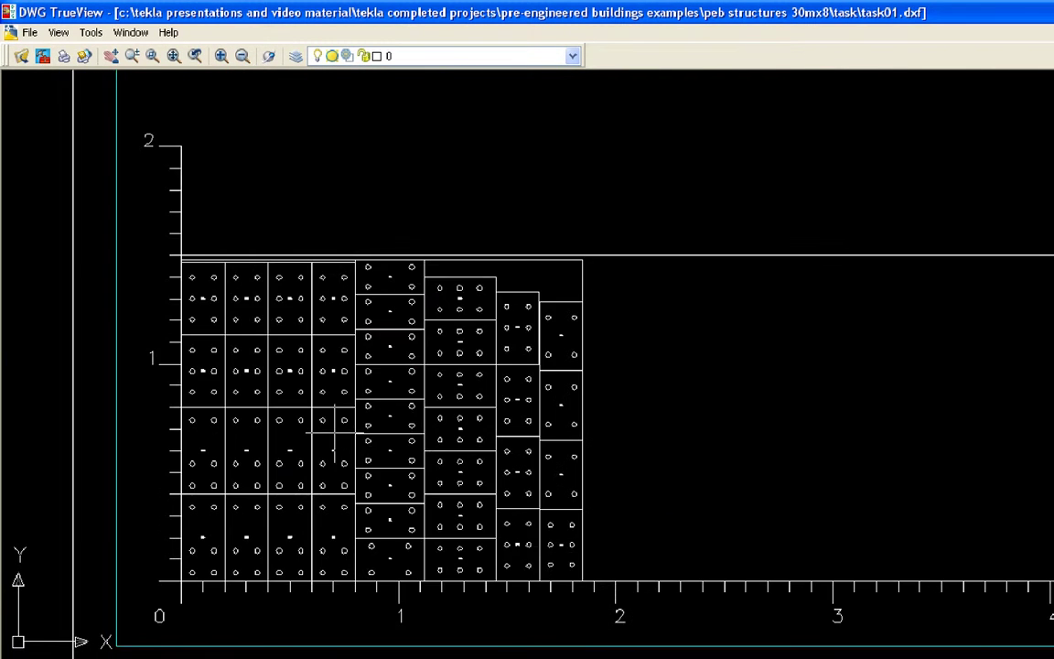
{"action": "middle_click_drag", "start_coordinate": [225, 357], "coordinate": [364, 430]}
{"action": "scroll", "coordinate": [364, 420], "scroll_direction": "up", "scroll_amount": 10}
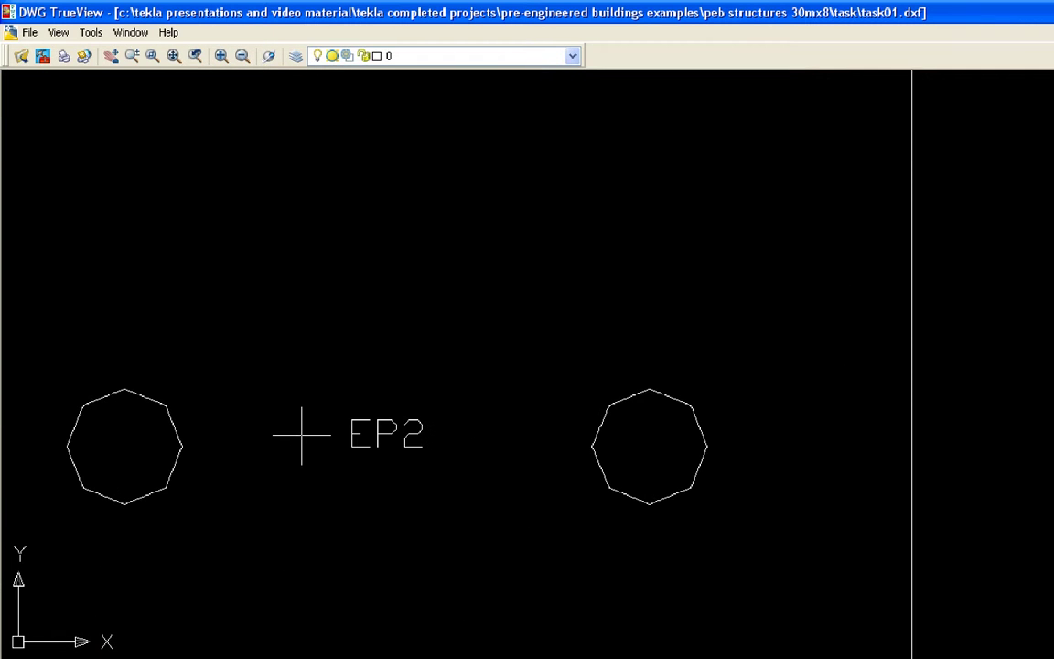
{"action": "scroll", "coordinate": [415, 357], "scroll_direction": "down", "scroll_amount": 8}
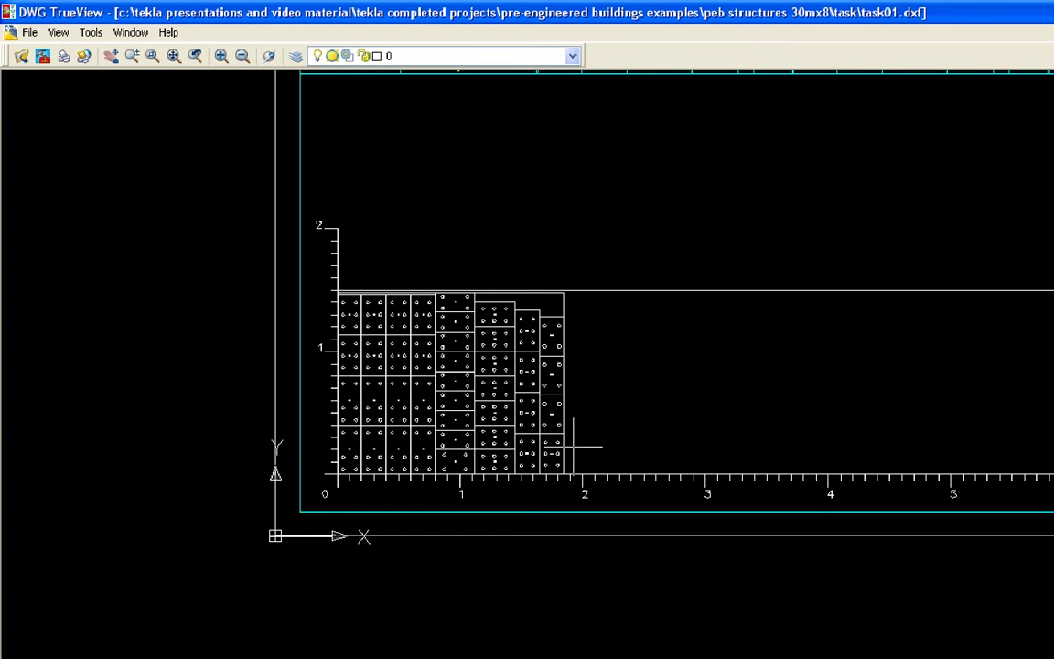
{"action": "scroll", "coordinate": [577, 447], "scroll_direction": "up", "scroll_amount": 8}
{"action": "scroll", "coordinate": [413, 502], "scroll_direction": "down", "scroll_amount": 8}
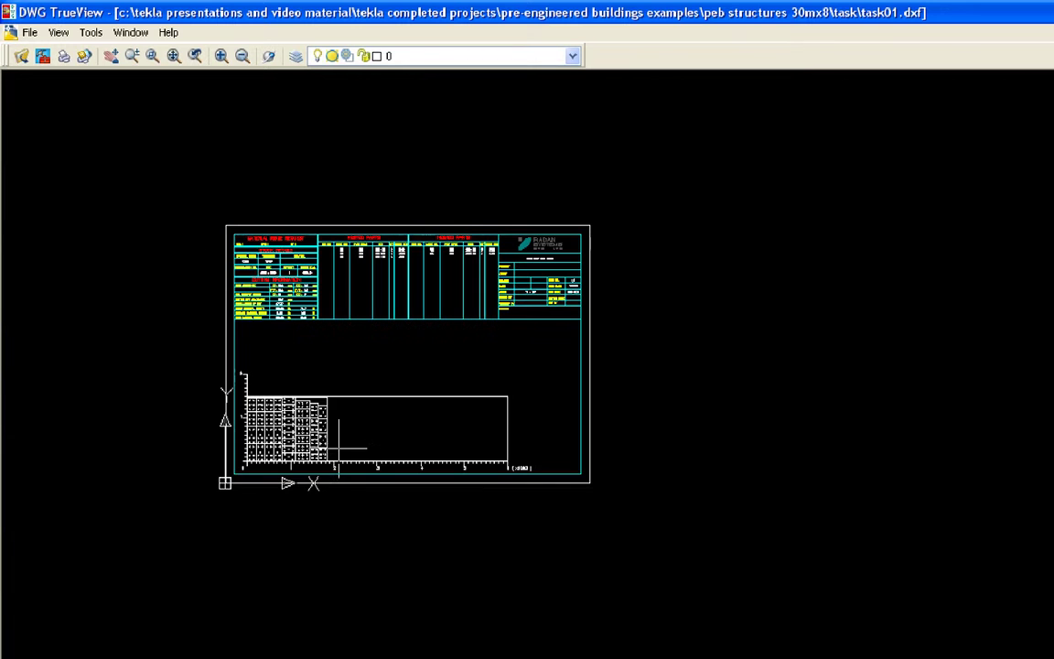
- Switch to the TASK folder, open the TASK02 nested layout DXF and view the plates on its first sheet
{"action": "key", "text": "alt+Tab"}
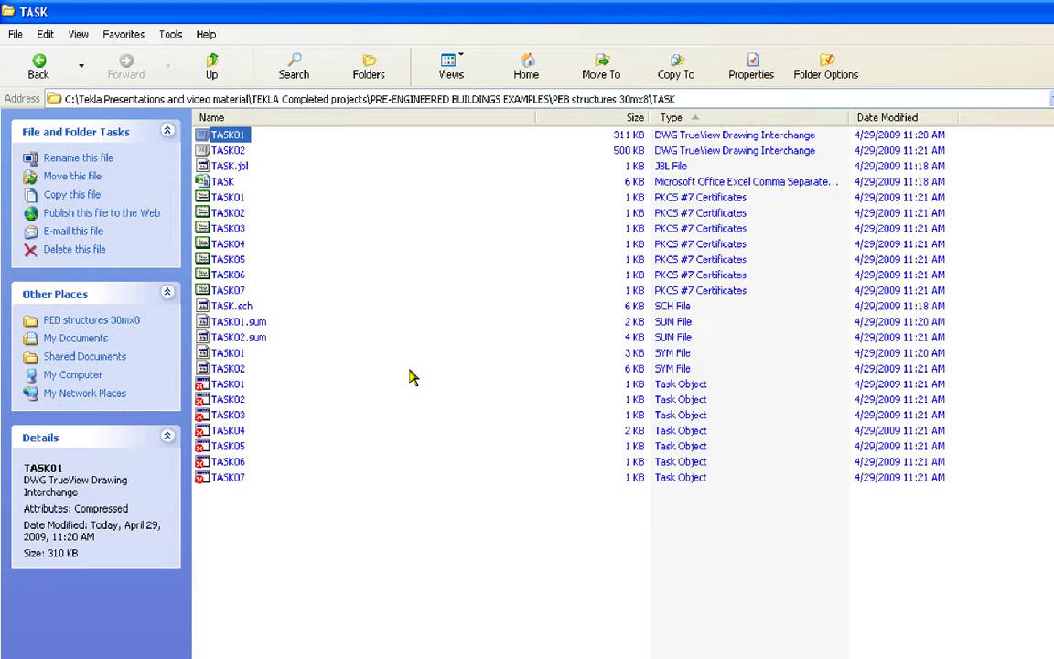
{"action": "double_click", "coordinate": [228, 150]}
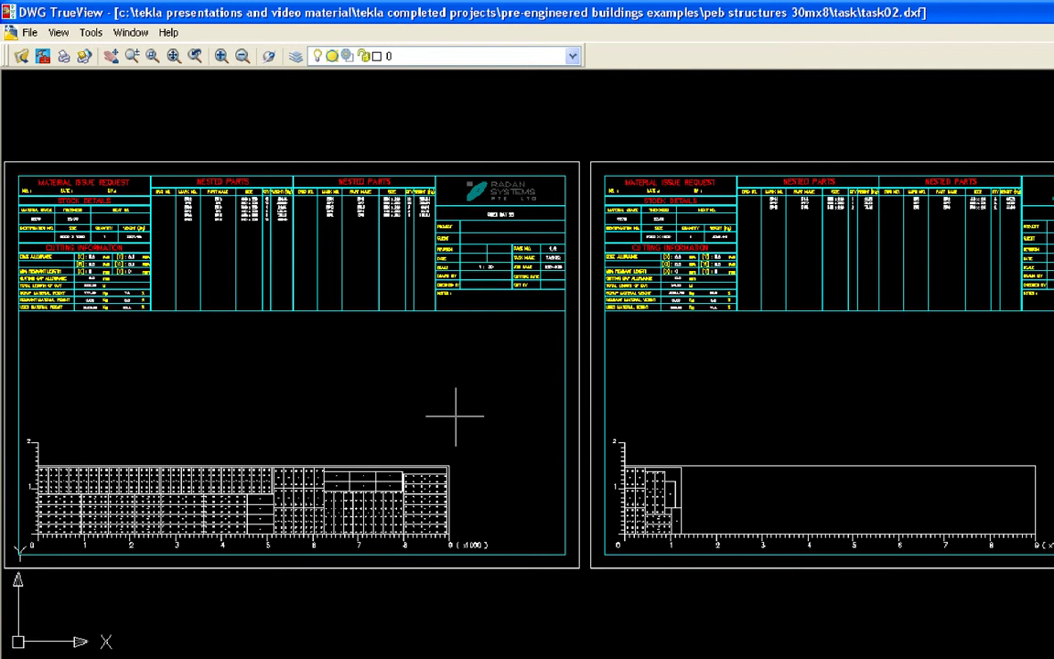
{"action": "middle_click_drag", "start_coordinate": [251, 462], "coordinate": [531, 440]}
{"action": "scroll", "coordinate": [366, 439], "scroll_direction": "up", "scroll_amount": 5}
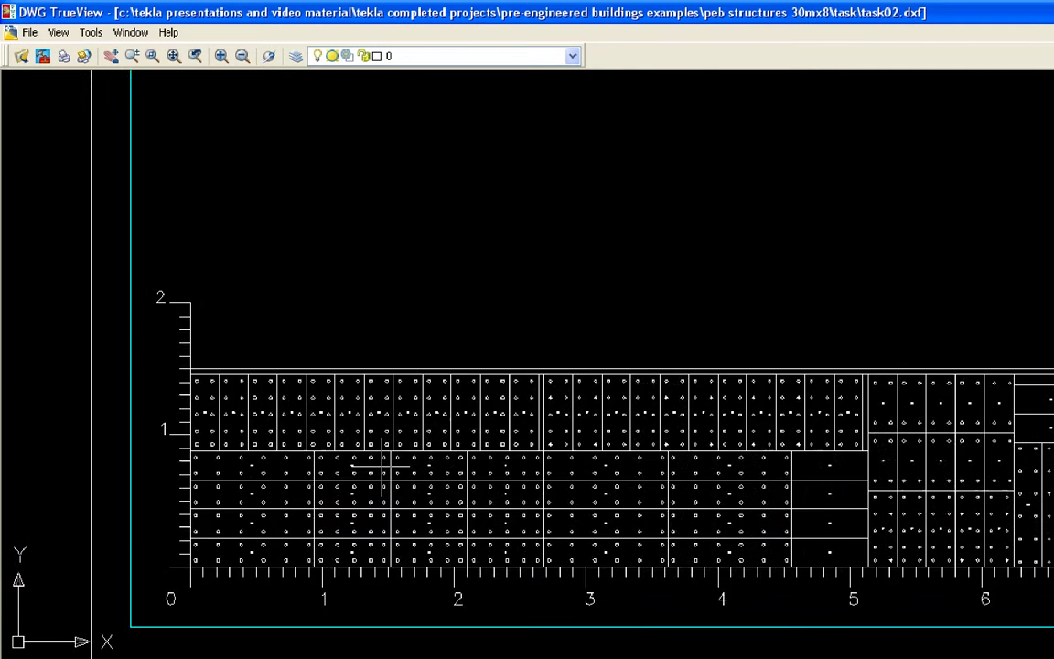
- Examine the stock details and cutting information tables on TASK02's first nesting sheet
{"action": "scroll", "coordinate": [311, 408], "scroll_direction": "down", "scroll_amount": 4}
{"action": "mouse_move", "coordinate": [321, 146]}
{"action": "middle_mouse_down"}
{"action": "mouse_move", "coordinate": [347, 384]}
{"action": "mouse_move", "coordinate": [369, 359]}
{"action": "middle_mouse_up"}
{"action": "scroll", "coordinate": [363, 382], "scroll_direction": "up", "scroll_amount": 4}
{"action": "scroll", "coordinate": [384, 393], "scroll_direction": "up", "scroll_amount": 4}
{"action": "scroll", "coordinate": [395, 402], "scroll_direction": "down", "scroll_amount": 2}
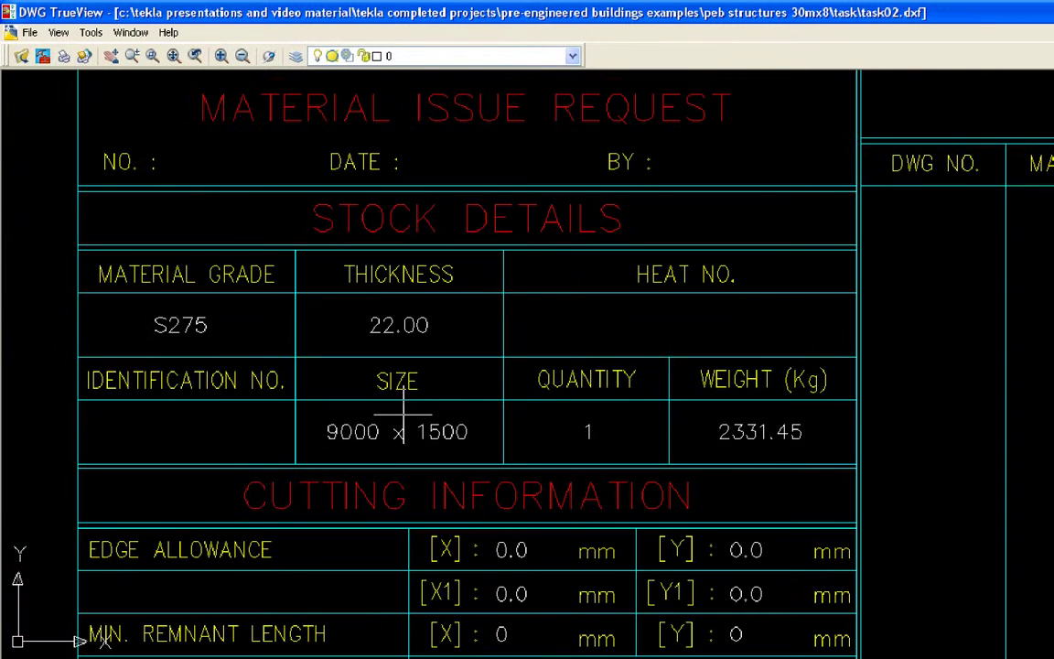
{"action": "middle_click_drag", "start_coordinate": [577, 430], "coordinate": [495, 270]}
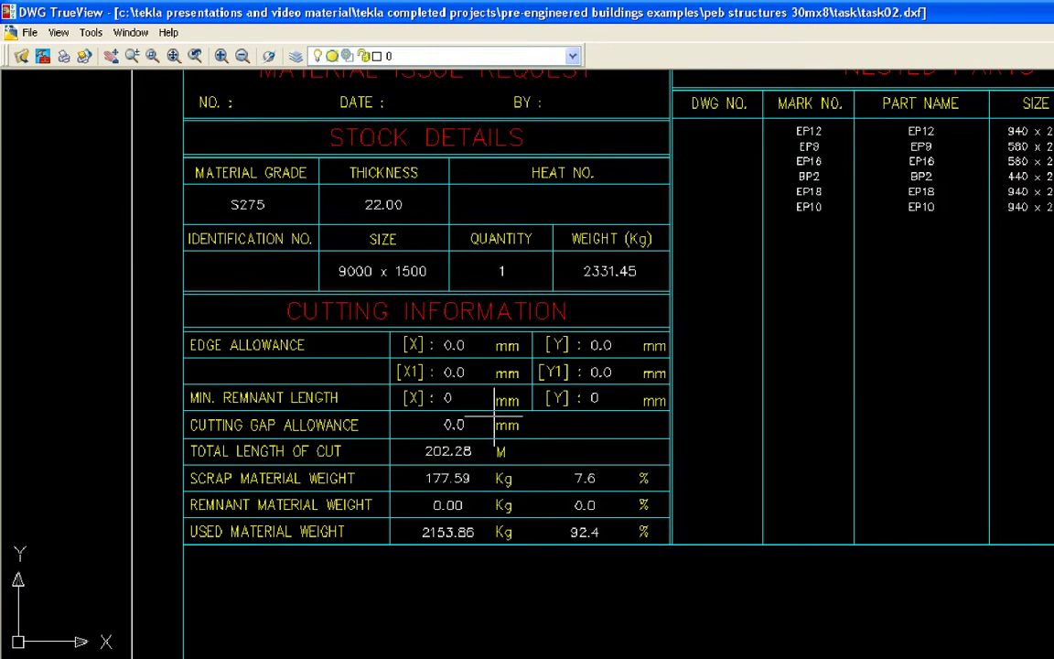
{"action": "middle_click_drag", "start_coordinate": [444, 376], "coordinate": [375, 273]}
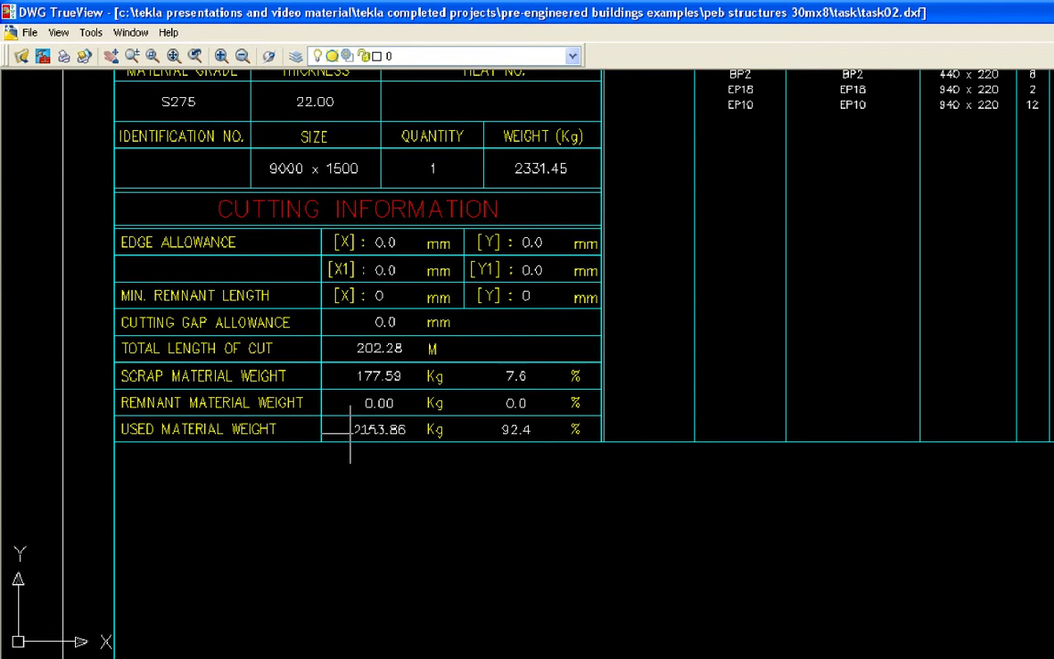
- Inspect the nested plates, holes and part mark labels on TASK02's first 9000 x 1500 sheet
{"action": "scroll", "coordinate": [510, 399], "scroll_direction": "down", "scroll_amount": 5}
{"action": "middle_click_drag", "start_coordinate": [511, 400], "coordinate": [424, 329]}
{"action": "scroll", "coordinate": [288, 395], "scroll_direction": "up", "scroll_amount": 5}
{"action": "scroll", "coordinate": [288, 395], "scroll_direction": "up", "scroll_amount": 3}
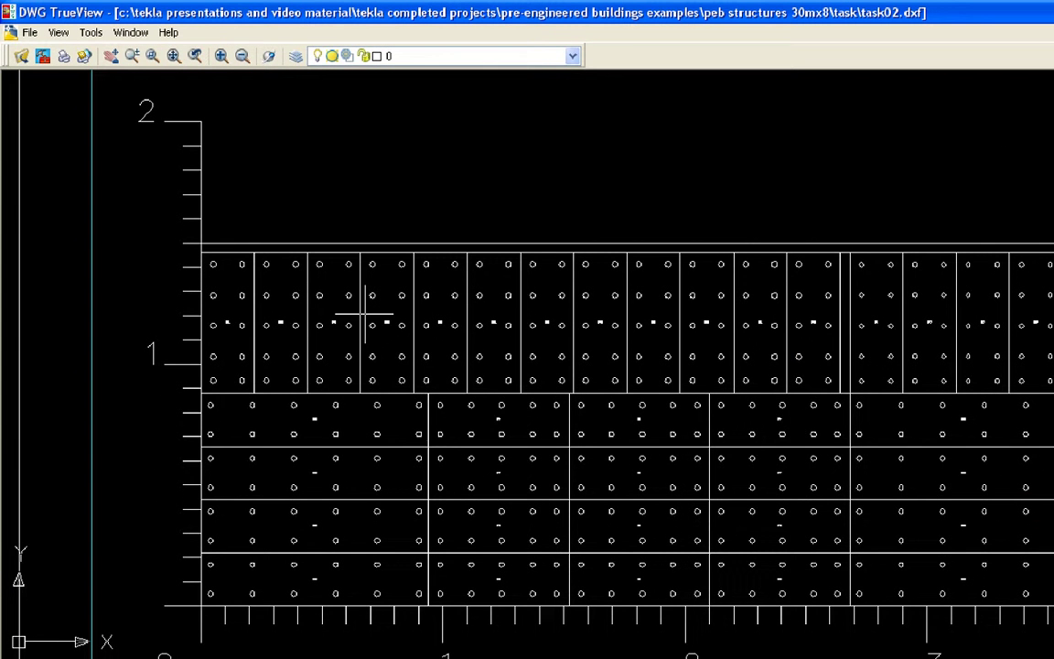
{"action": "scroll", "coordinate": [292, 336], "scroll_direction": "up", "scroll_amount": 10}
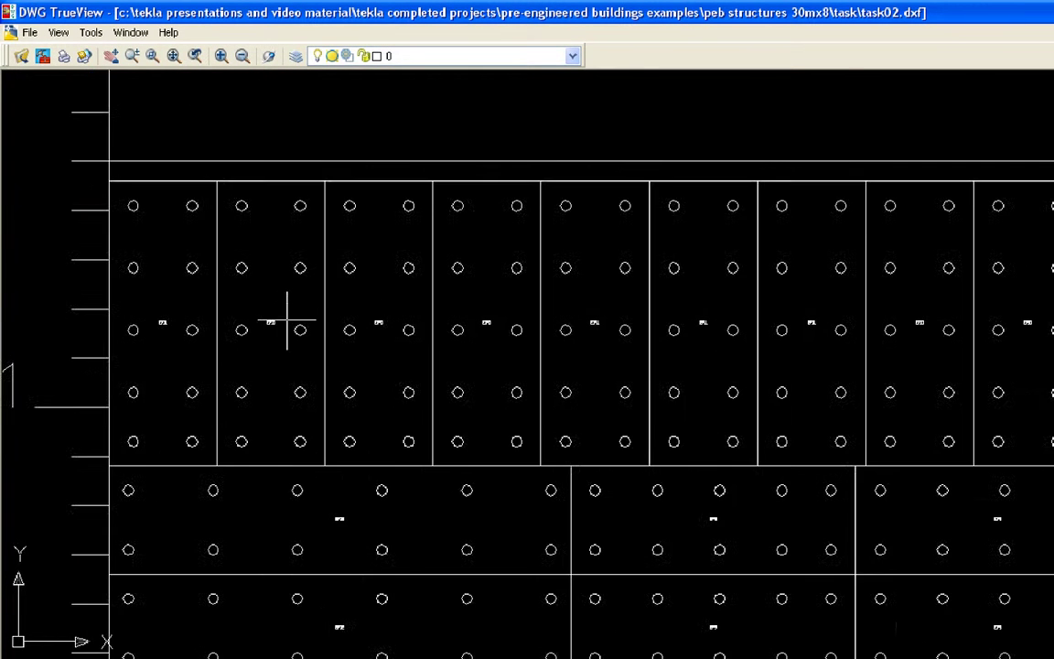
{"action": "scroll", "coordinate": [187, 313], "scroll_direction": "down", "scroll_amount": 12}
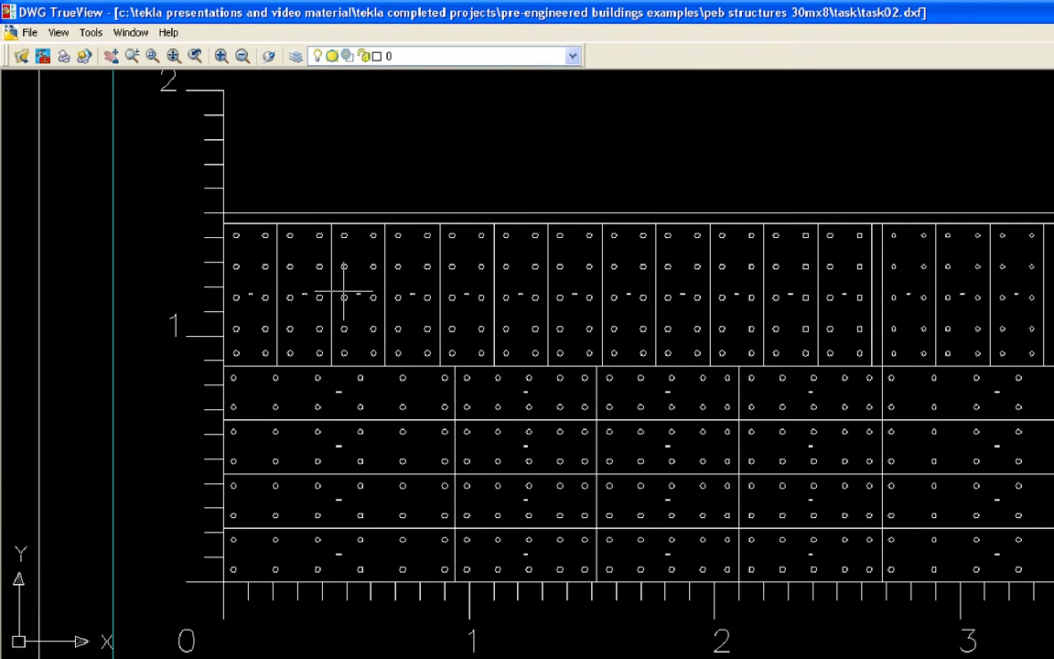
{"action": "scroll", "coordinate": [798, 411], "scroll_direction": "up", "scroll_amount": 8}
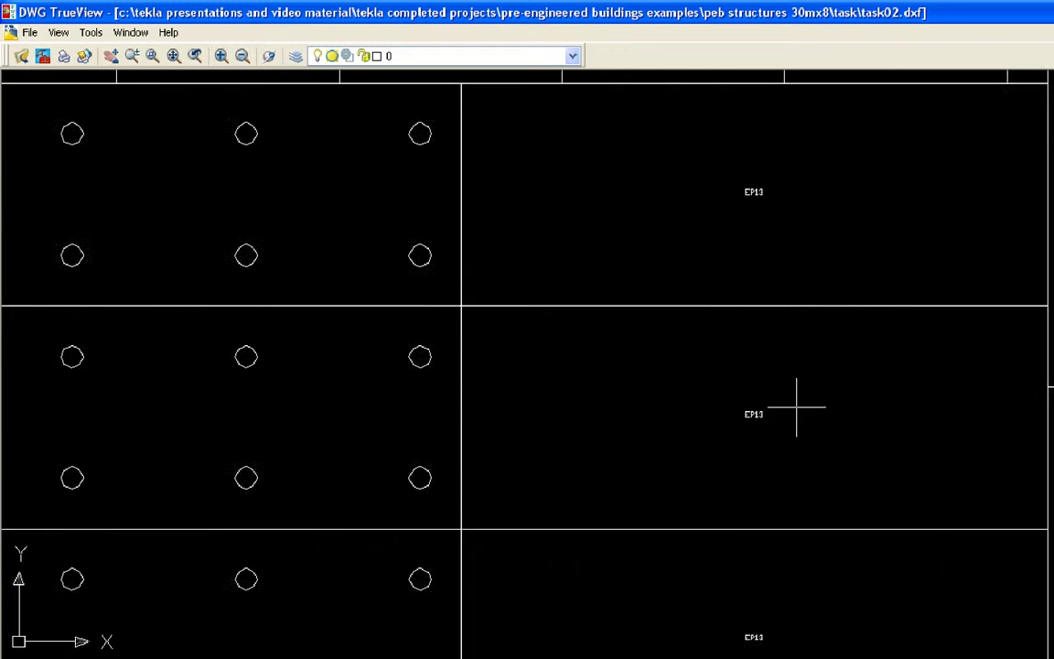
{"action": "scroll", "coordinate": [458, 403], "scroll_direction": "down", "scroll_amount": 10}
{"action": "scroll", "coordinate": [459, 403], "scroll_direction": "down", "scroll_amount": 10}
- Inspect the plate arrangement and part mark labels on TASK02's second nesting sheet
{"action": "scroll", "coordinate": [683, 424], "scroll_direction": "up", "scroll_amount": 8}
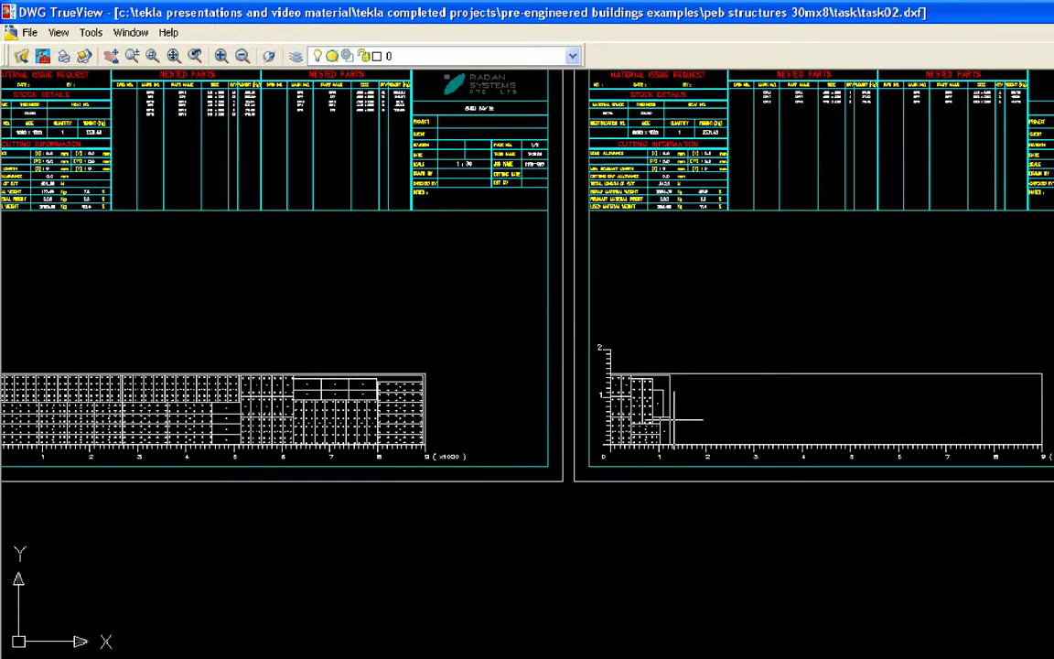
{"action": "scroll", "coordinate": [659, 424], "scroll_direction": "down", "scroll_amount": 4}
{"action": "scroll", "coordinate": [384, 457], "scroll_direction": "up", "scroll_amount": 8}
{"action": "scroll", "coordinate": [393, 457], "scroll_direction": "down", "scroll_amount": 10}
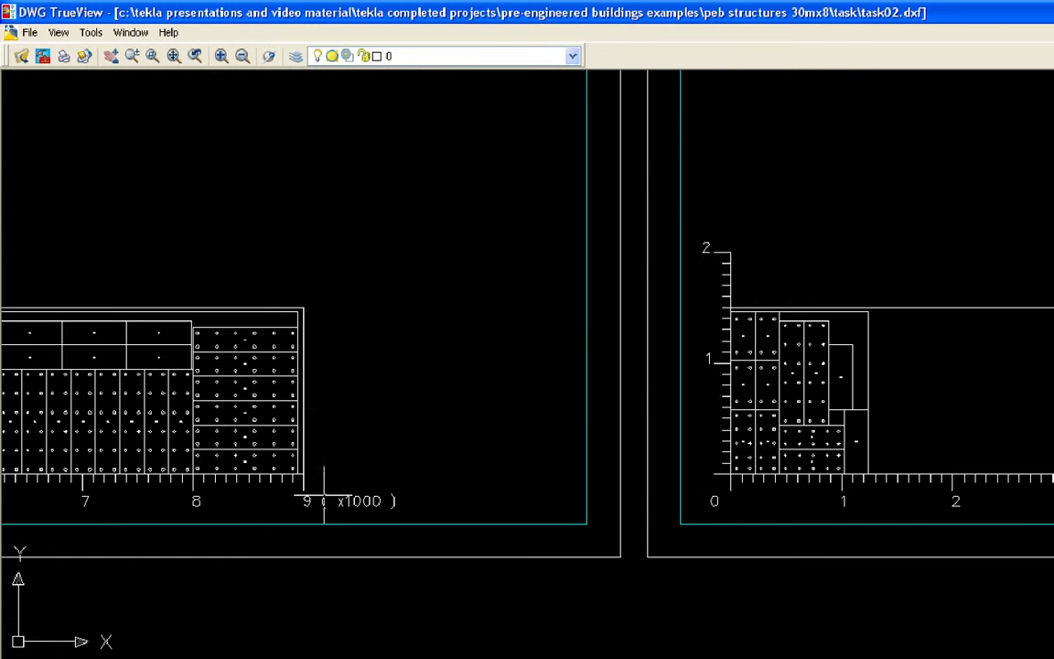
{"action": "scroll", "coordinate": [580, 439], "scroll_direction": "up", "scroll_amount": 8}
{"action": "scroll", "coordinate": [555, 439], "scroll_direction": "up", "scroll_amount": 3}
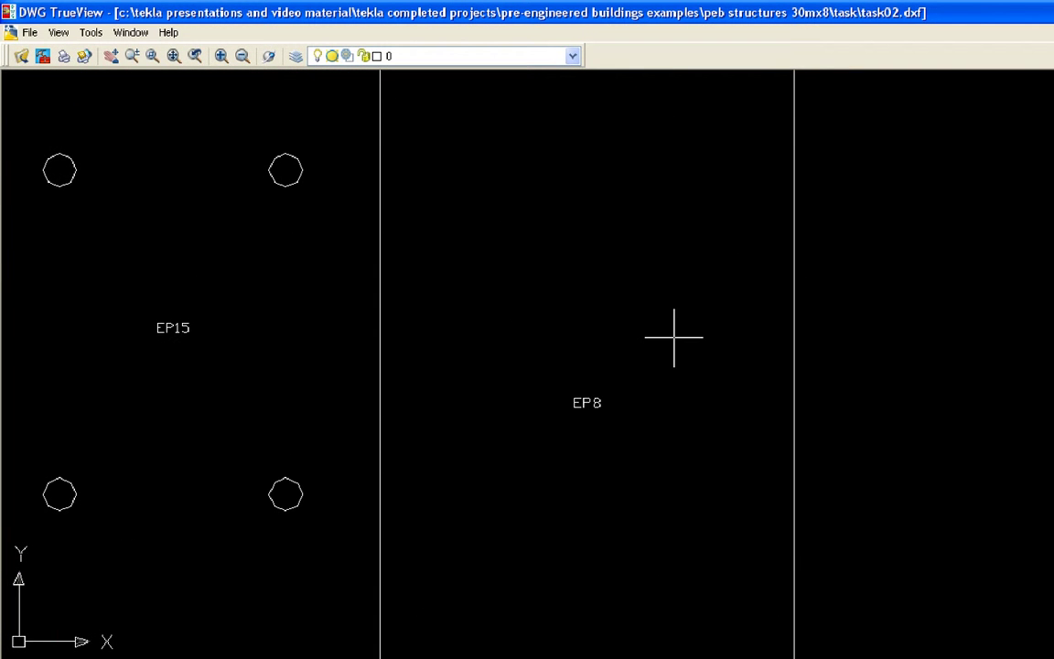